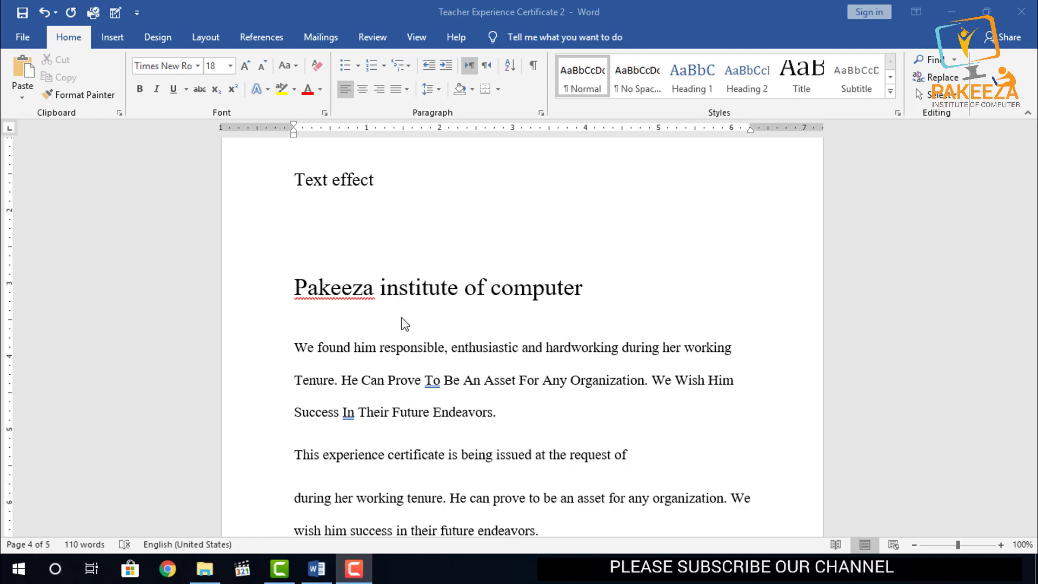
- Look over the preset text effects available for "computer" in the heading and for "We Wish Him" in the paragraph below
{"action": "scroll", "coordinate": [428, 362], "scroll_direction": "down", "scroll_amount": 1}
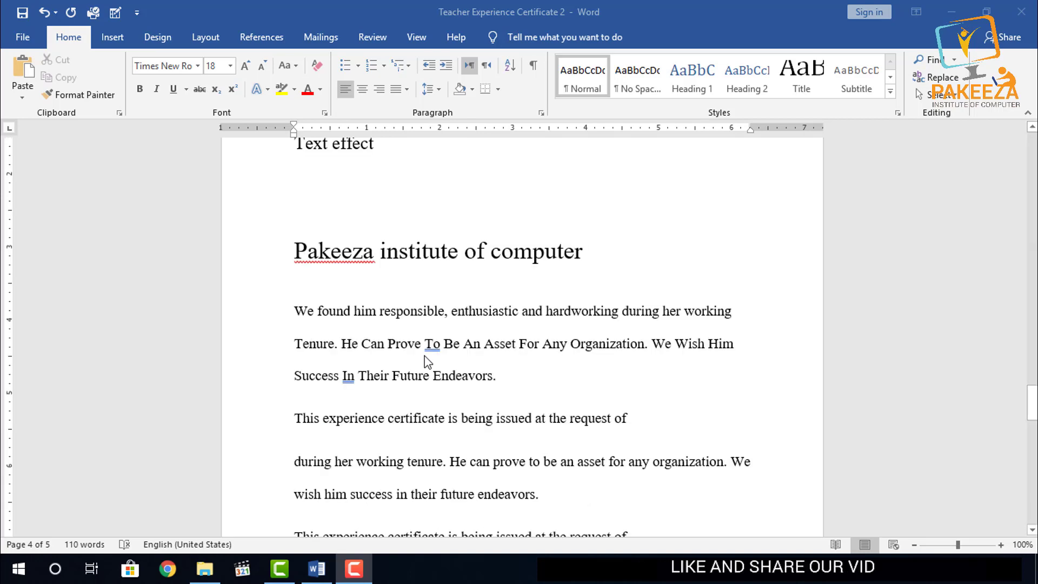
{"action": "scroll", "coordinate": [427, 361], "scroll_direction": "down", "scroll_amount": 1}
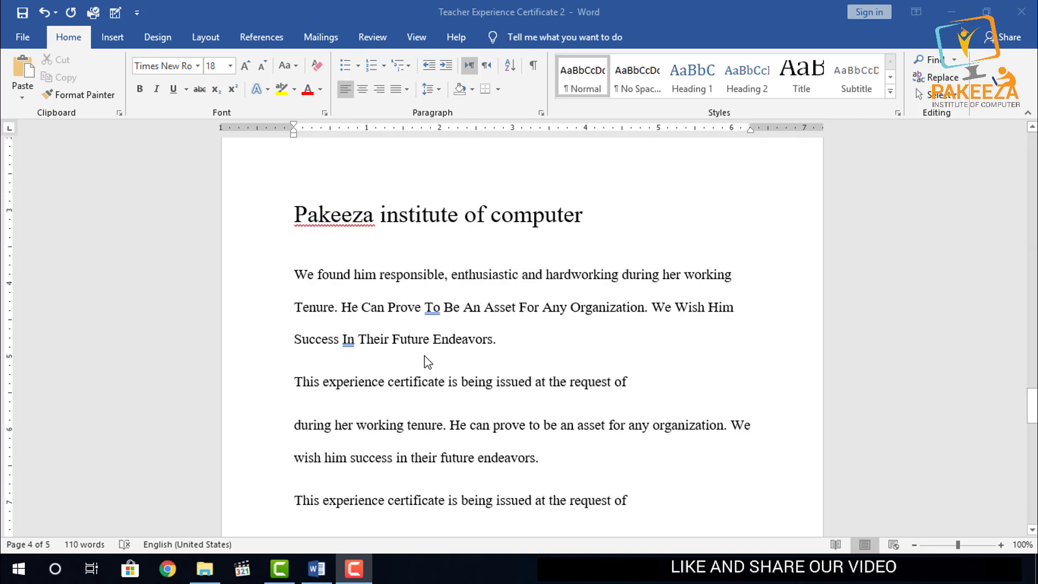
{"action": "scroll", "coordinate": [427, 361], "scroll_direction": "up", "scroll_amount": 1}
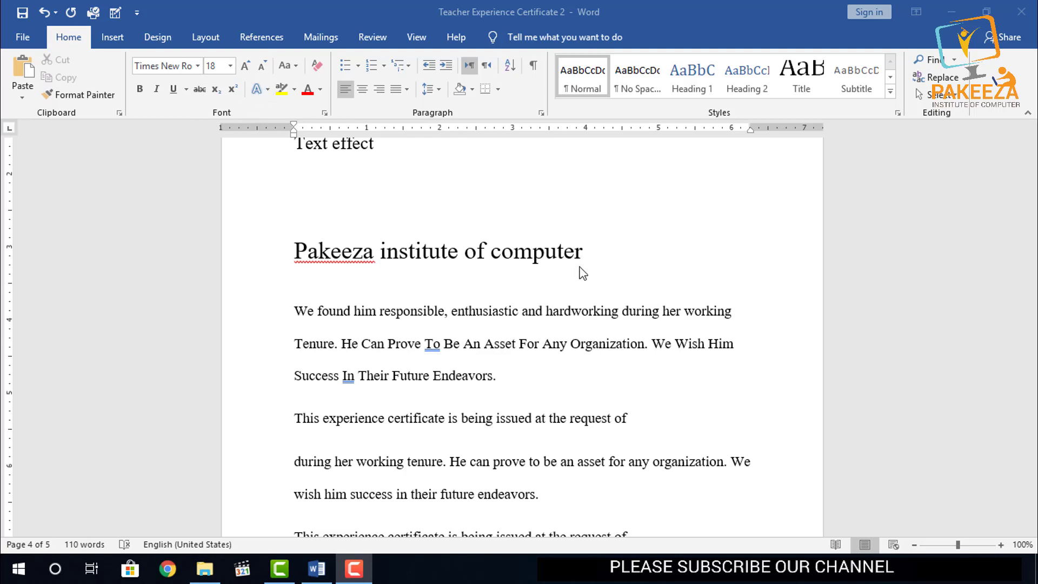
{"action": "left_click_drag", "start_coordinate": [586, 254], "coordinate": [495, 276]}
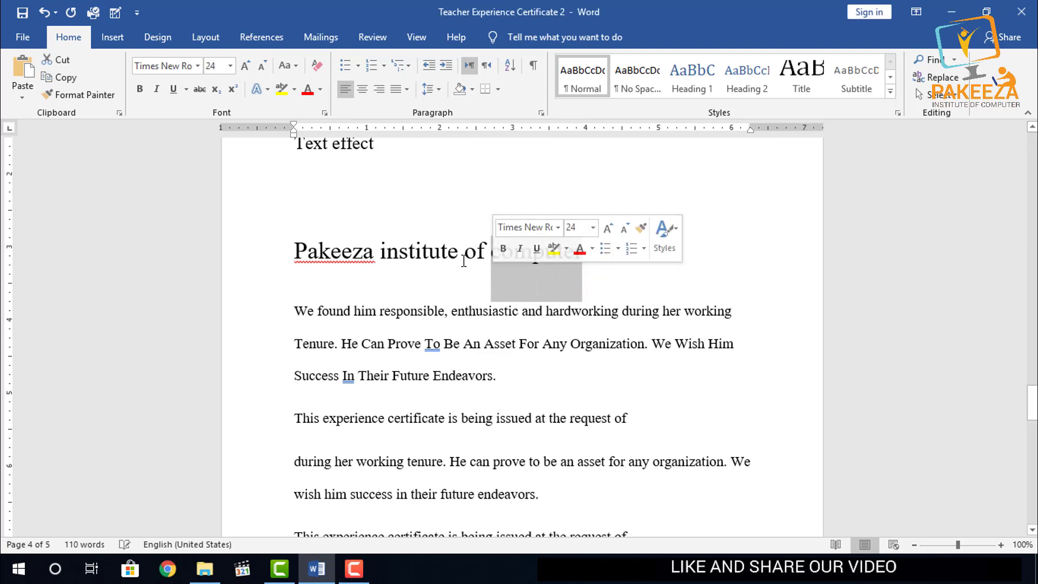
{"action": "left_click", "coordinate": [255, 91]}
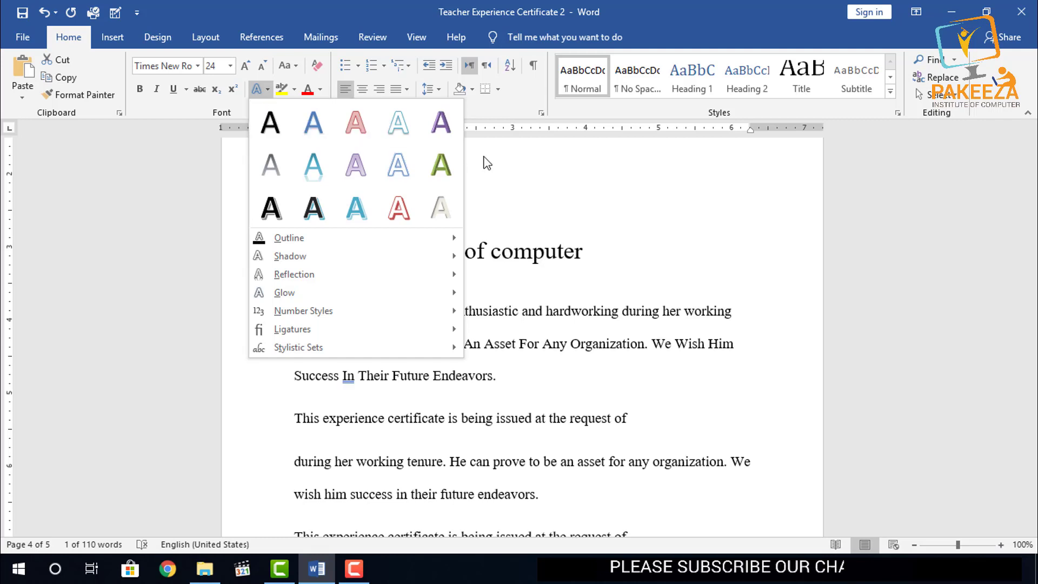
{"action": "left_click", "coordinate": [512, 172]}
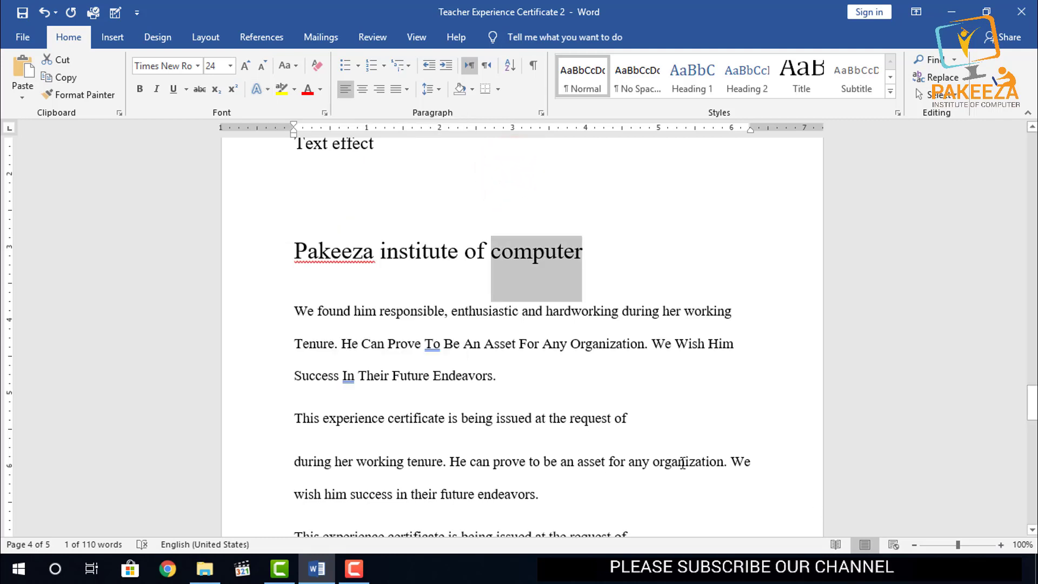
{"action": "left_click", "coordinate": [915, 545]}
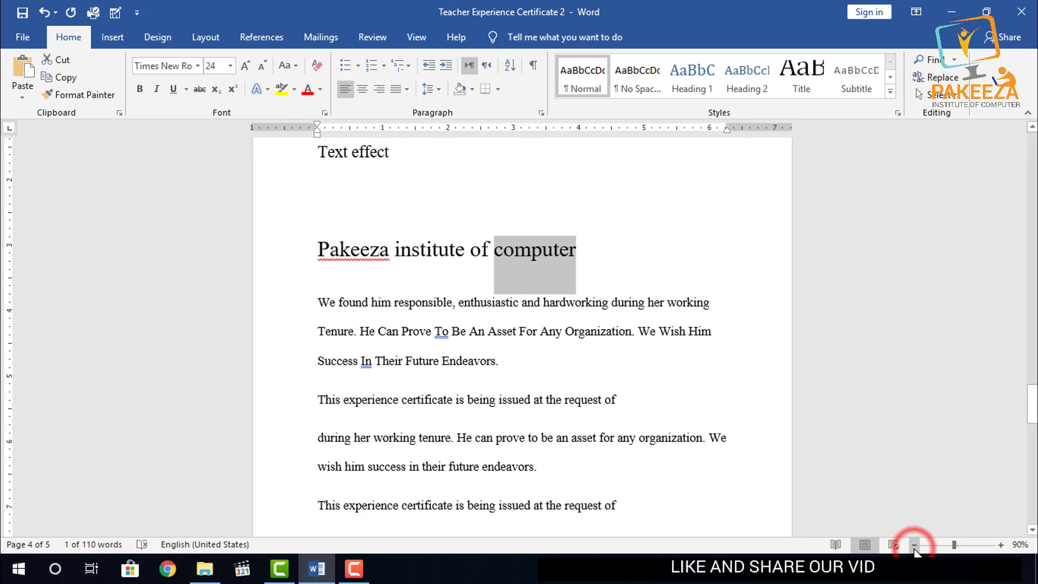
{"action": "left_click", "coordinate": [751, 300]}
{"action": "left_click_drag", "start_coordinate": [732, 329], "coordinate": [639, 331]}
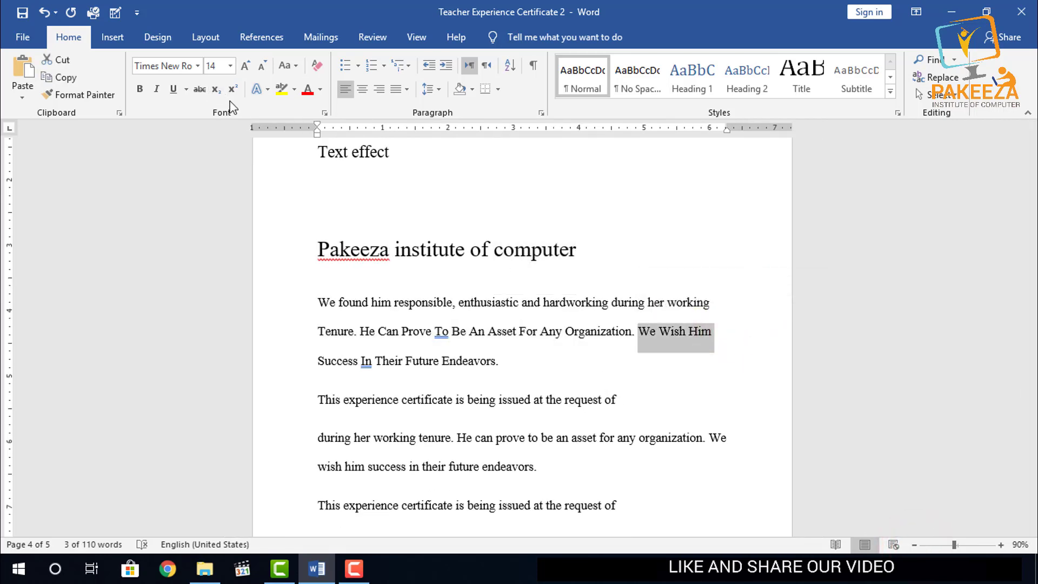
{"action": "left_click", "coordinate": [267, 89]}
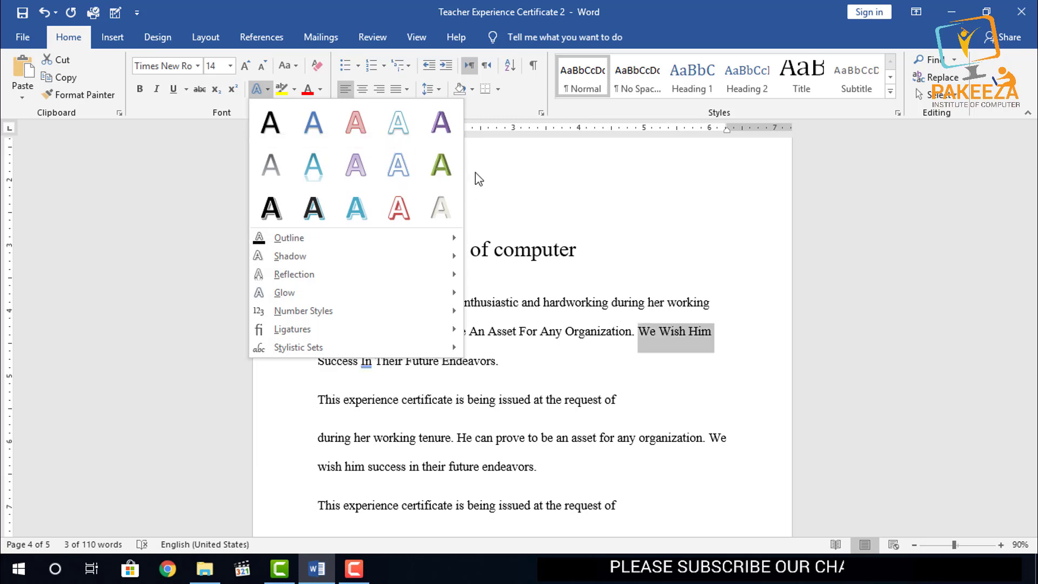
{"action": "left_click", "coordinate": [491, 176]}
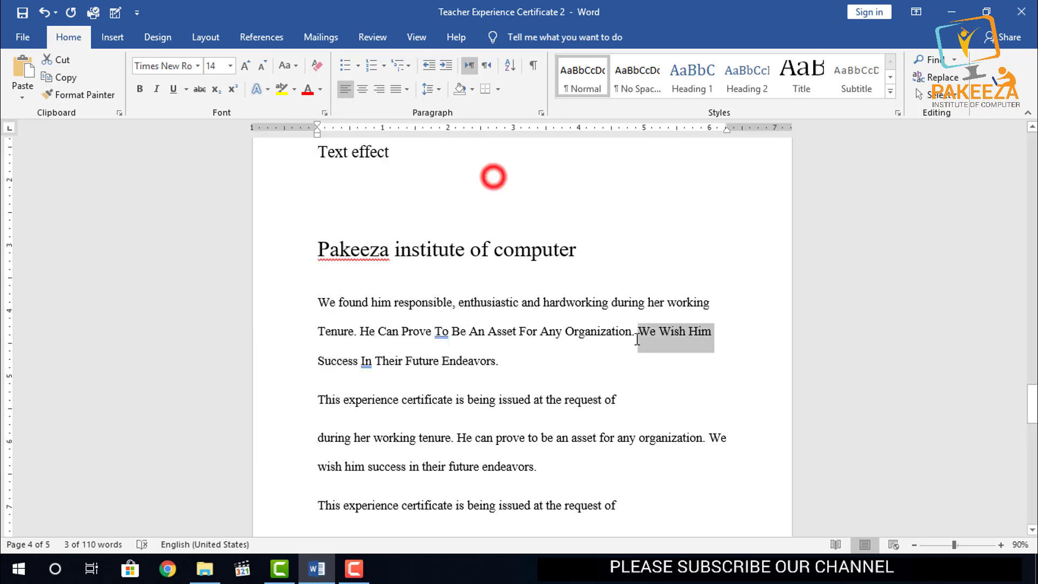
- Preview the preset text effects on "We Wish Him" at 130% zoom without applying any
{"action": "left_click", "coordinate": [1008, 528]}
{"action": "left_click", "coordinate": [1001, 544]}
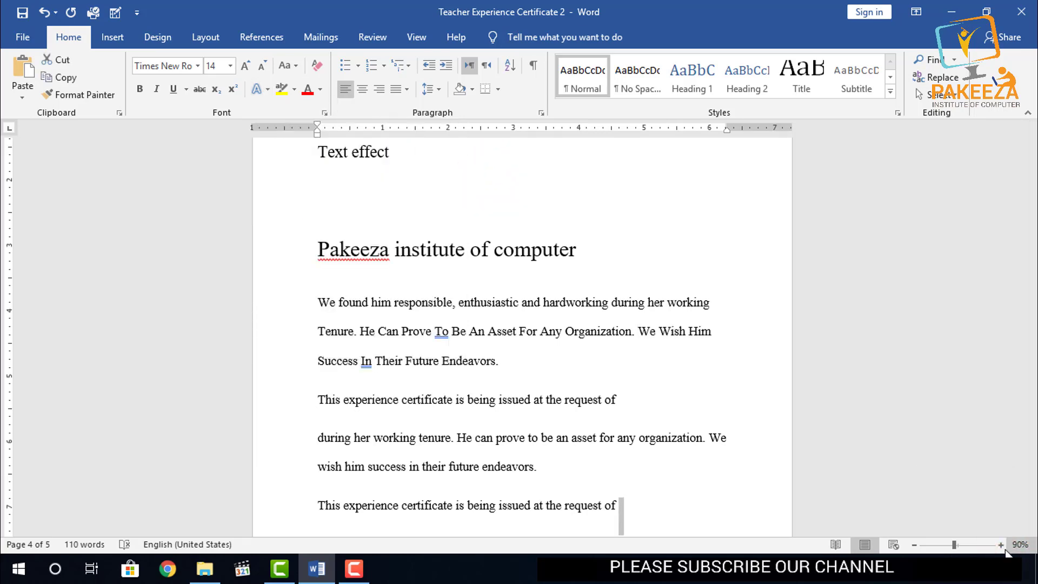
{"action": "left_click", "coordinate": [1001, 544]}
{"action": "left_click", "coordinate": [1001, 544]}
{"action": "left_click", "coordinate": [1001, 545]}
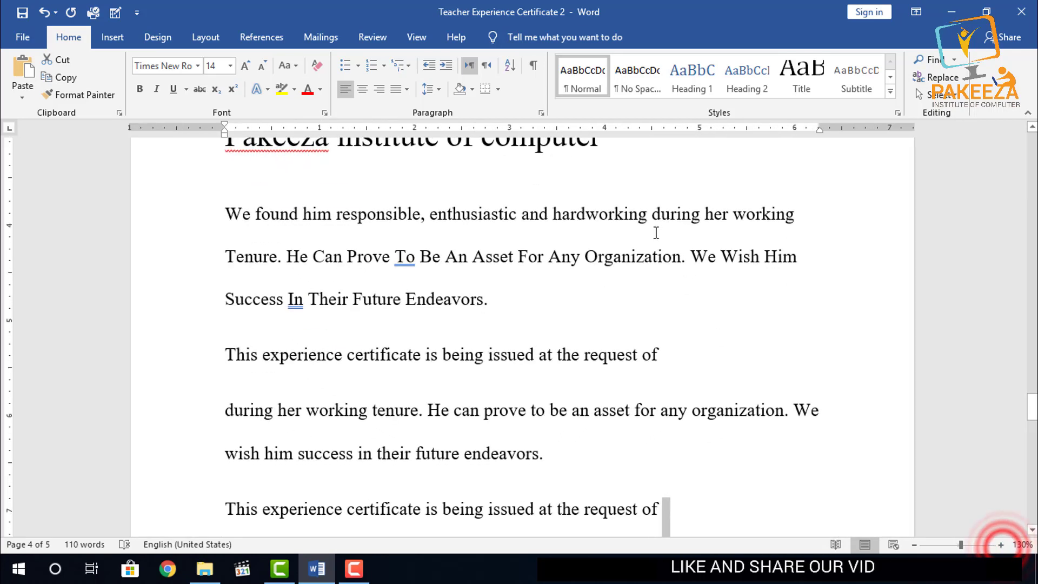
{"action": "left_click_drag", "start_coordinate": [803, 255], "coordinate": [692, 257]}
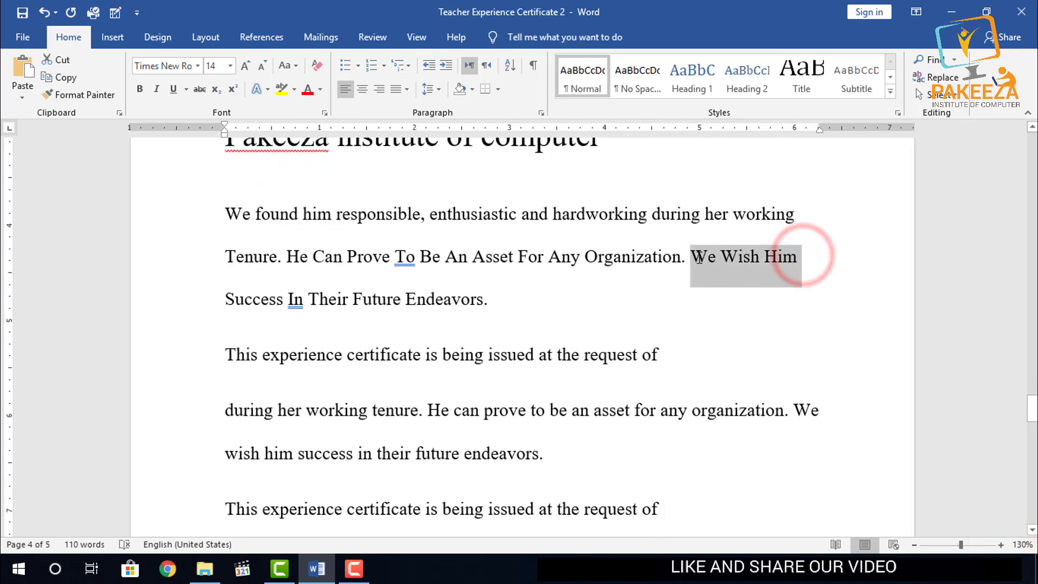
{"action": "left_click", "coordinate": [266, 90]}
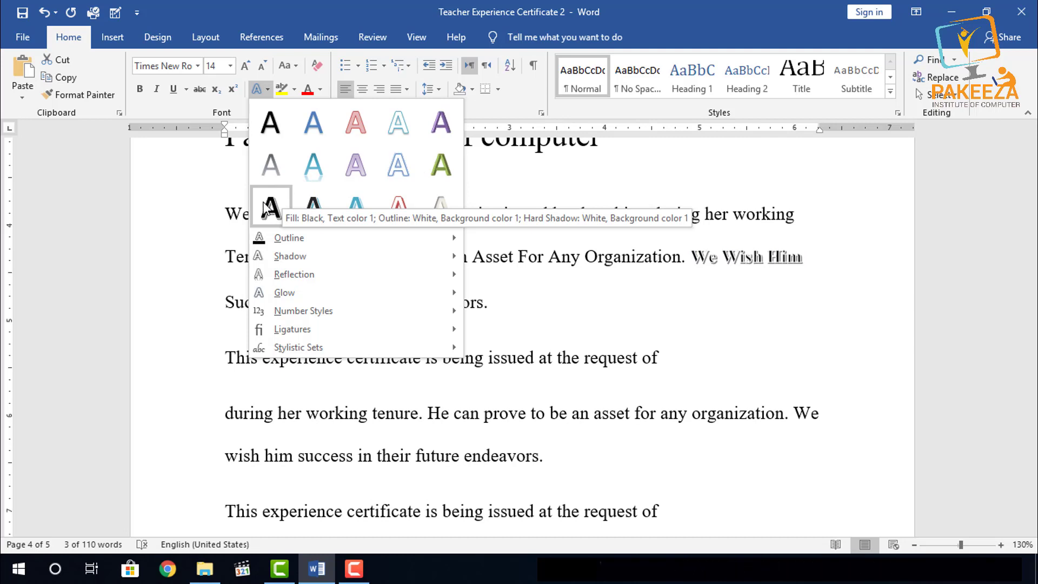
{"action": "left_click", "coordinate": [213, 178]}
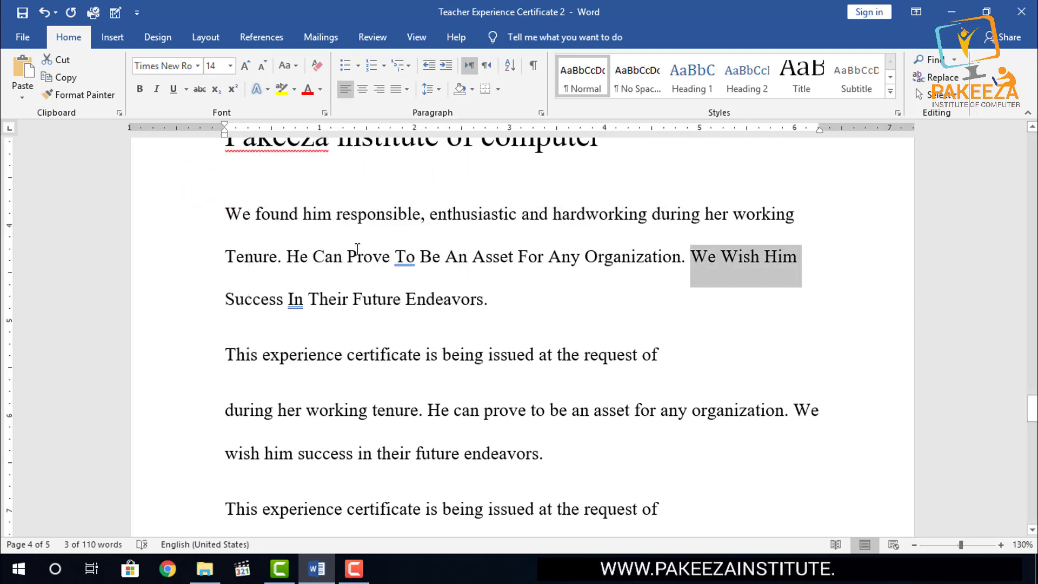
- Apply the first black preset text effect to the word "We" that opens the paragraph below the heading
{"action": "double_click", "coordinate": [251, 215]}
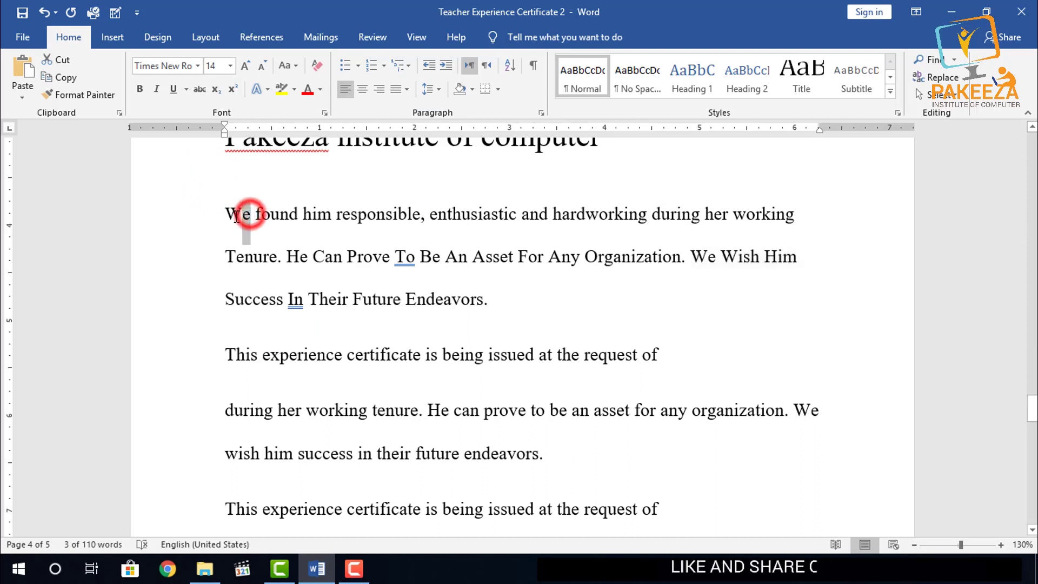
{"action": "left_click", "coordinate": [267, 89]}
{"action": "left_click", "coordinate": [269, 116]}
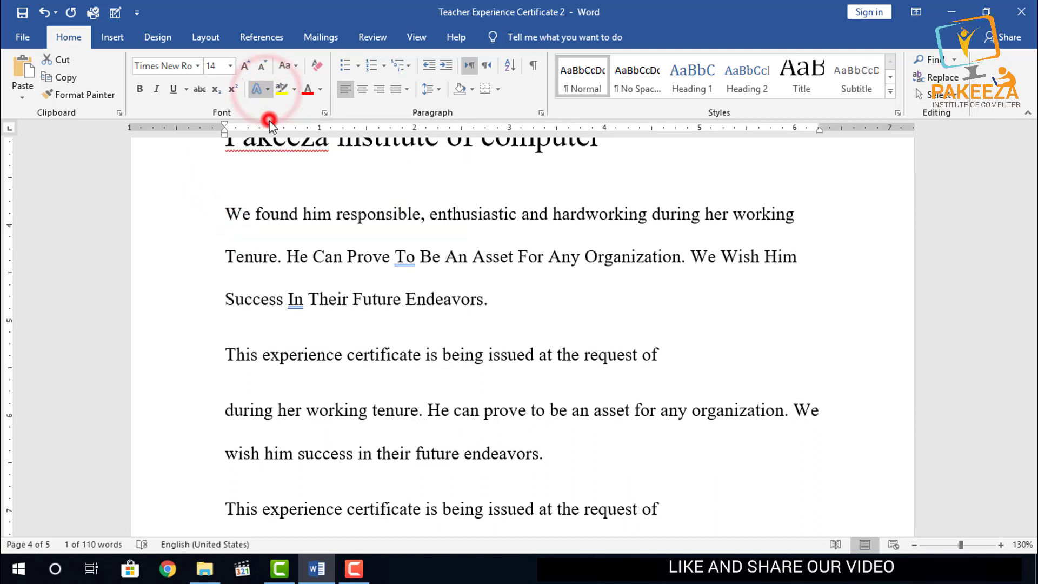
{"action": "left_click", "coordinate": [371, 188]}
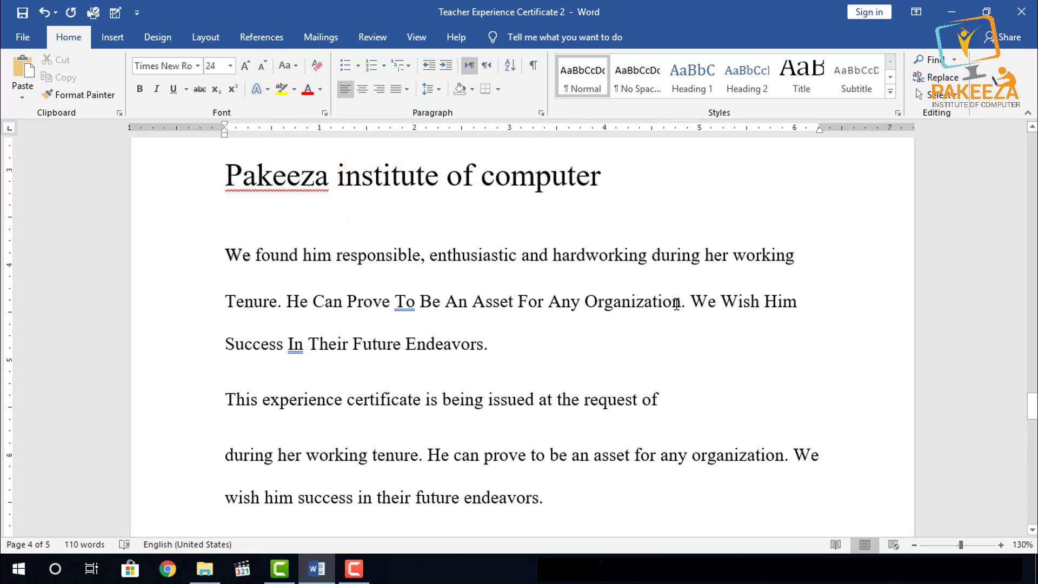
- Apply the solid purple preset text effect to the word "Organization" in the first paragraph
{"action": "left_click_drag", "start_coordinate": [681, 301], "coordinate": [589, 308]}
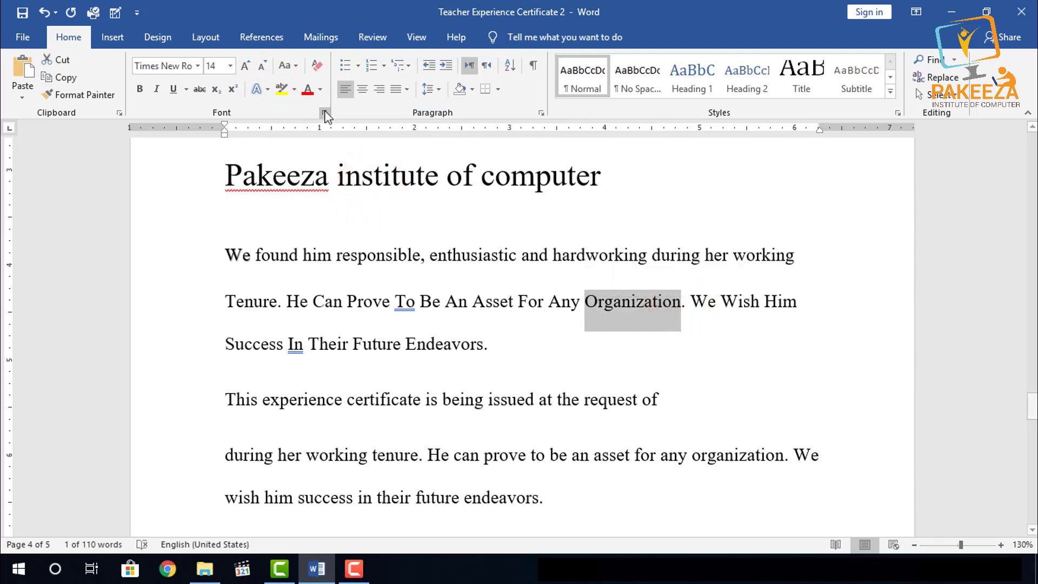
{"action": "left_click", "coordinate": [267, 90]}
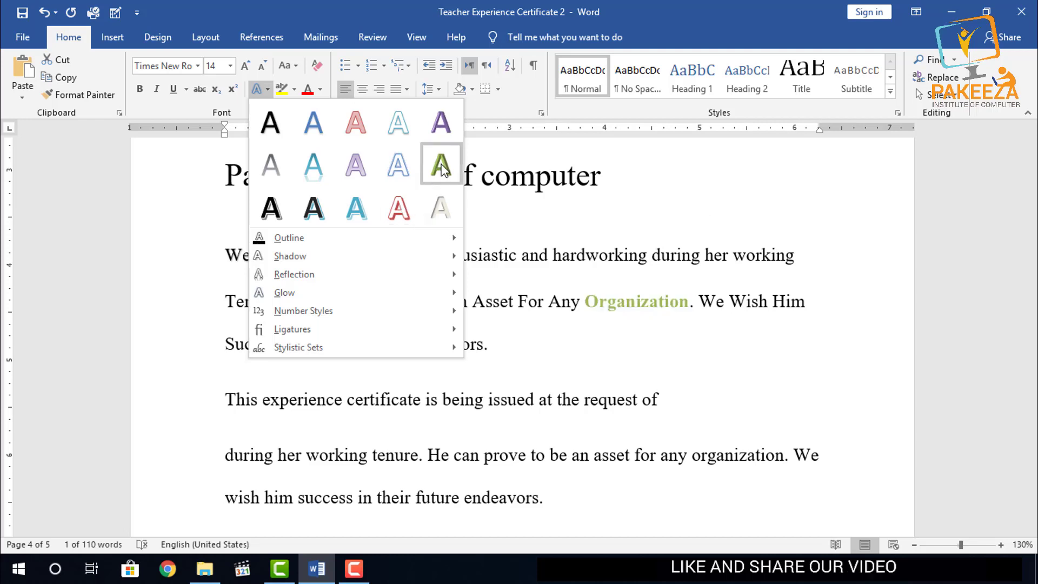
{"action": "left_click", "coordinate": [441, 128]}
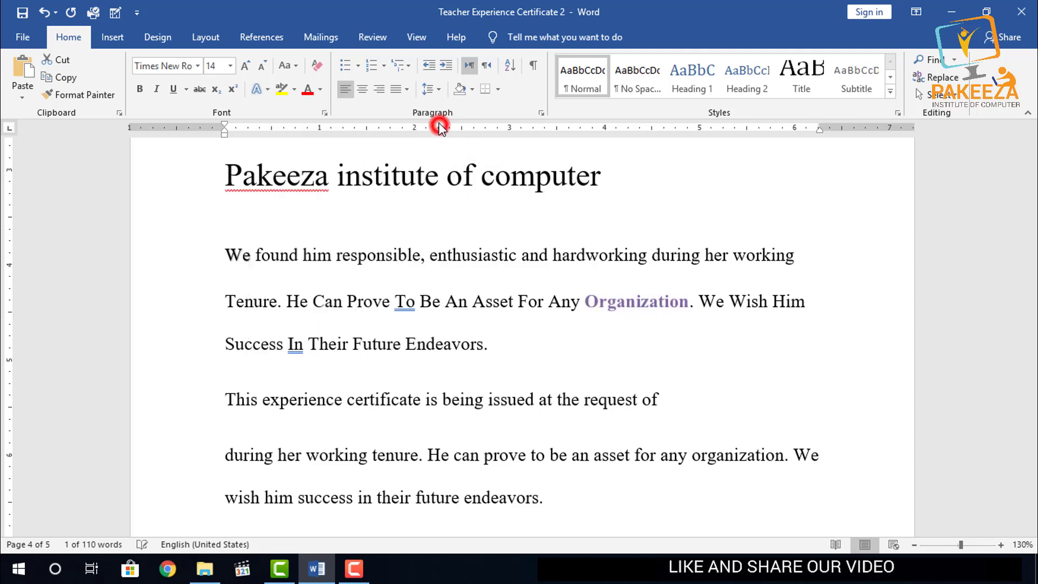
{"action": "left_click", "coordinate": [551, 346]}
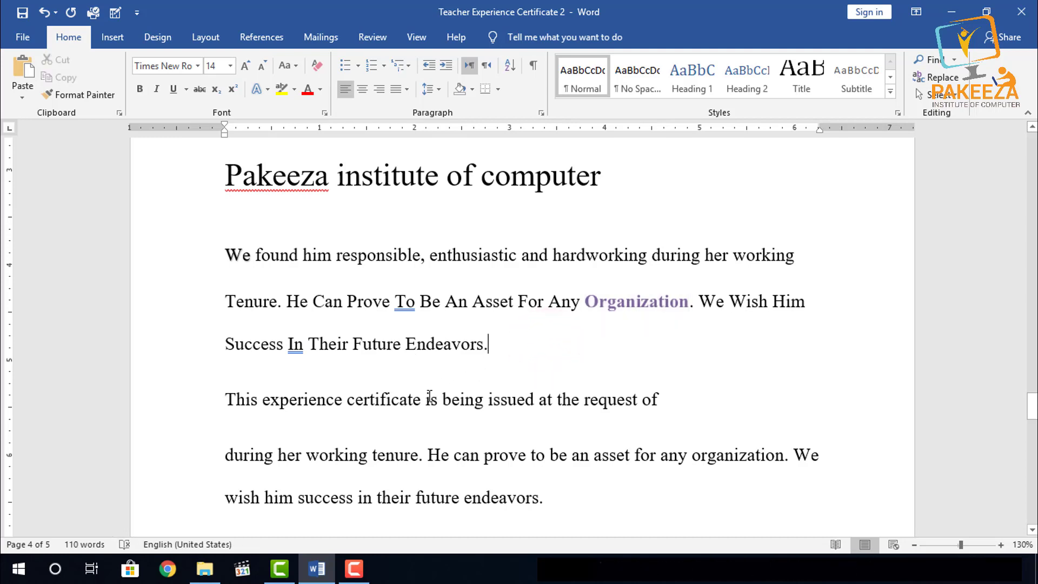
- Apply the grey gradient preset text effect to "experience certificate" in the second paragraph
{"action": "left_click_drag", "start_coordinate": [424, 398], "coordinate": [279, 399]}
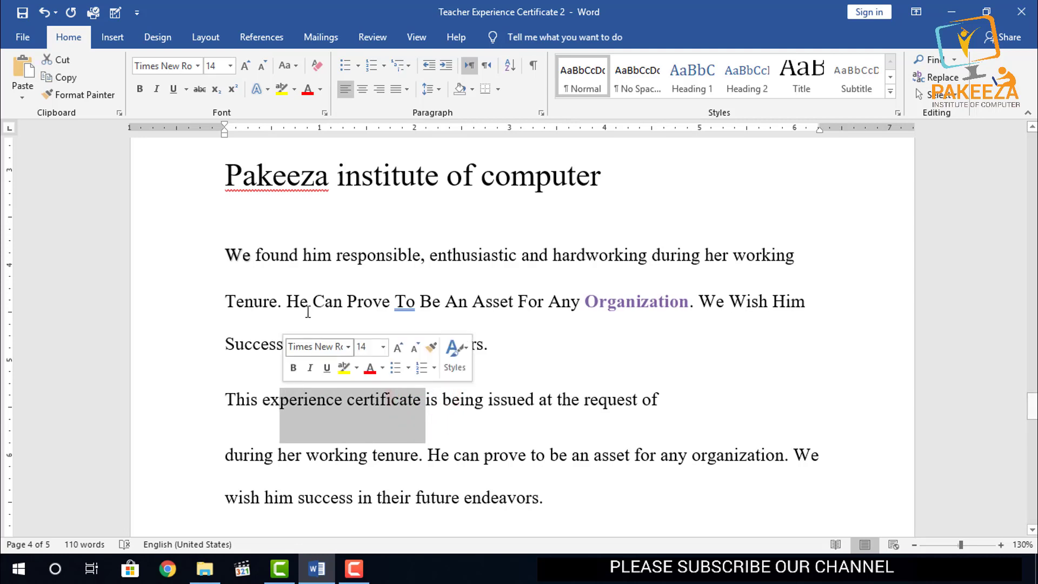
{"action": "left_click_drag", "start_coordinate": [447, 436], "coordinate": [412, 398]}
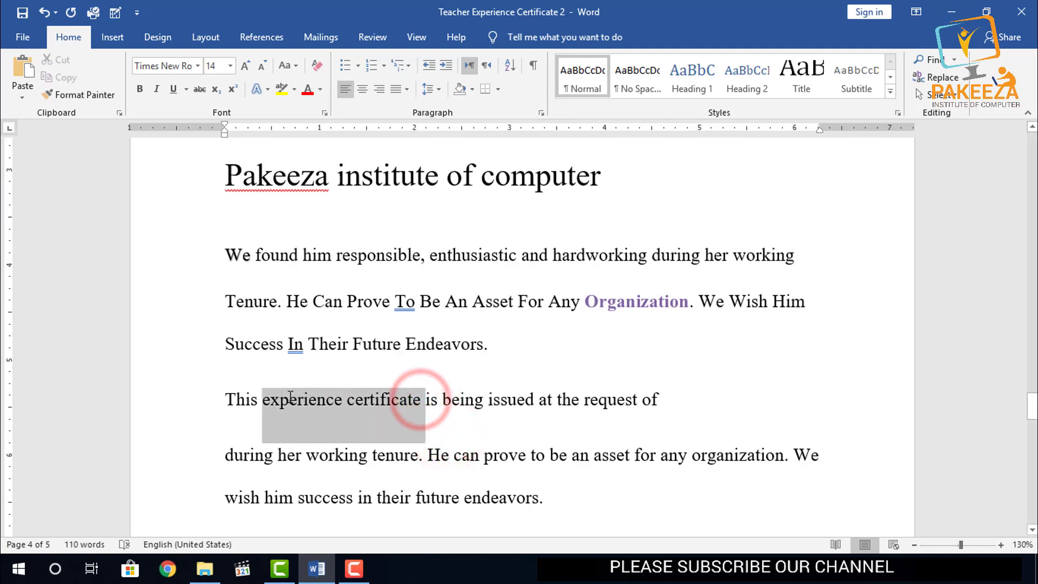
{"action": "left_click", "coordinate": [265, 88]}
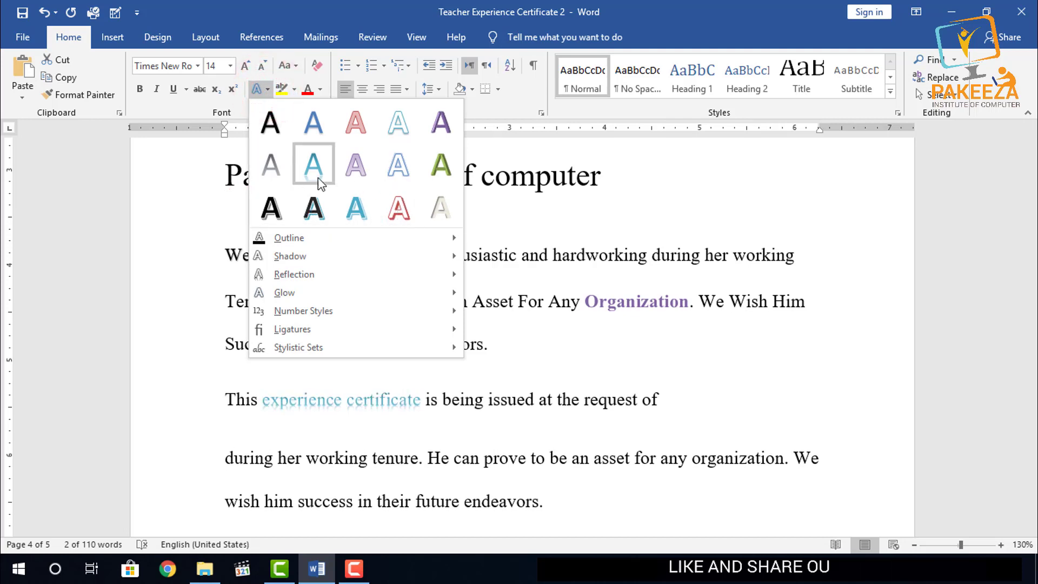
{"action": "left_click", "coordinate": [274, 165]}
{"action": "left_click", "coordinate": [502, 350]}
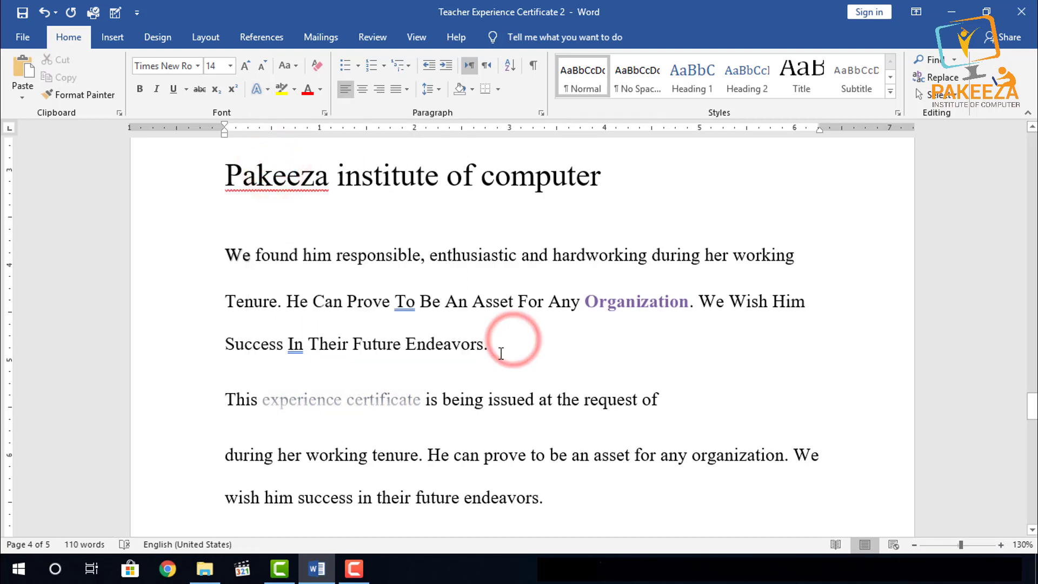
- Give "experience certificate" the solid blue preset text effect
{"action": "left_click_drag", "start_coordinate": [423, 399], "coordinate": [263, 400]}
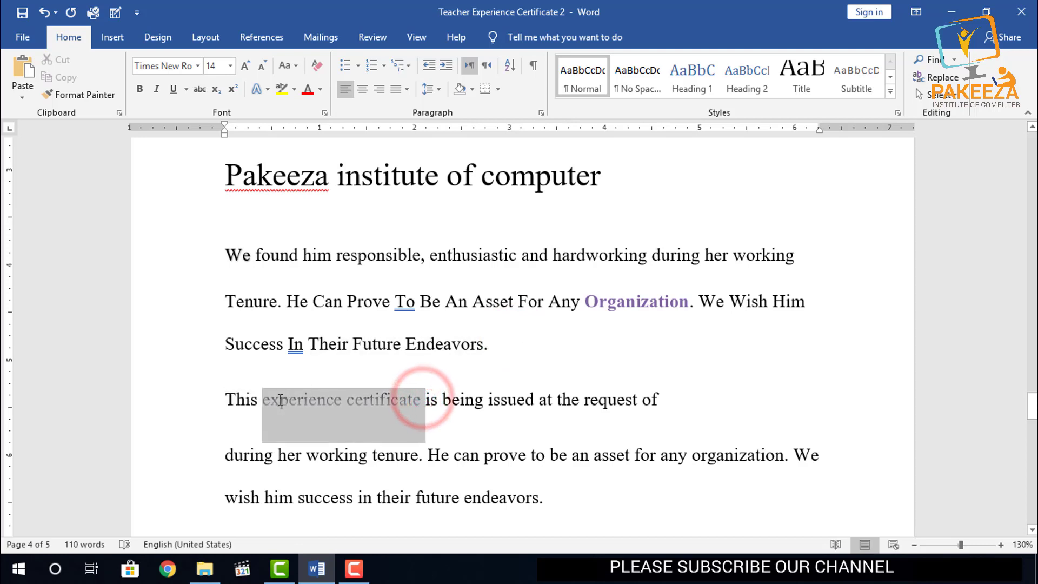
{"action": "left_click", "coordinate": [268, 89]}
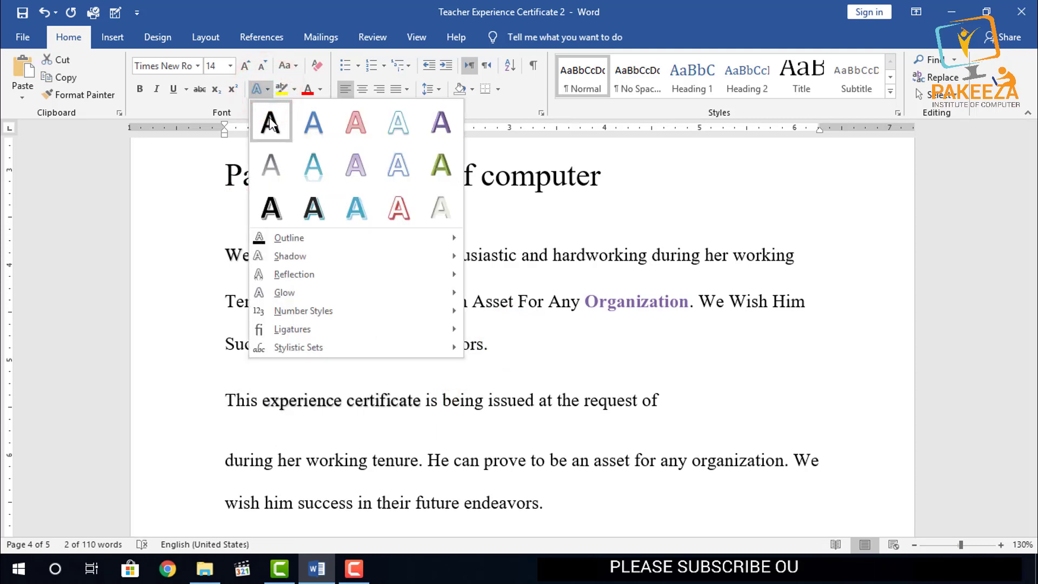
{"action": "left_click", "coordinate": [307, 124]}
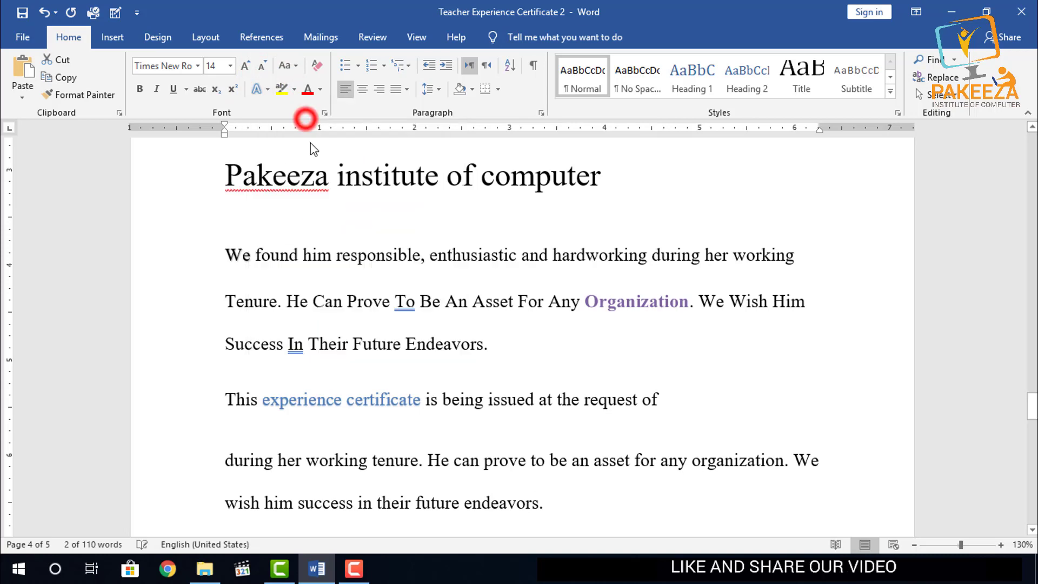
{"action": "left_click", "coordinate": [648, 352]}
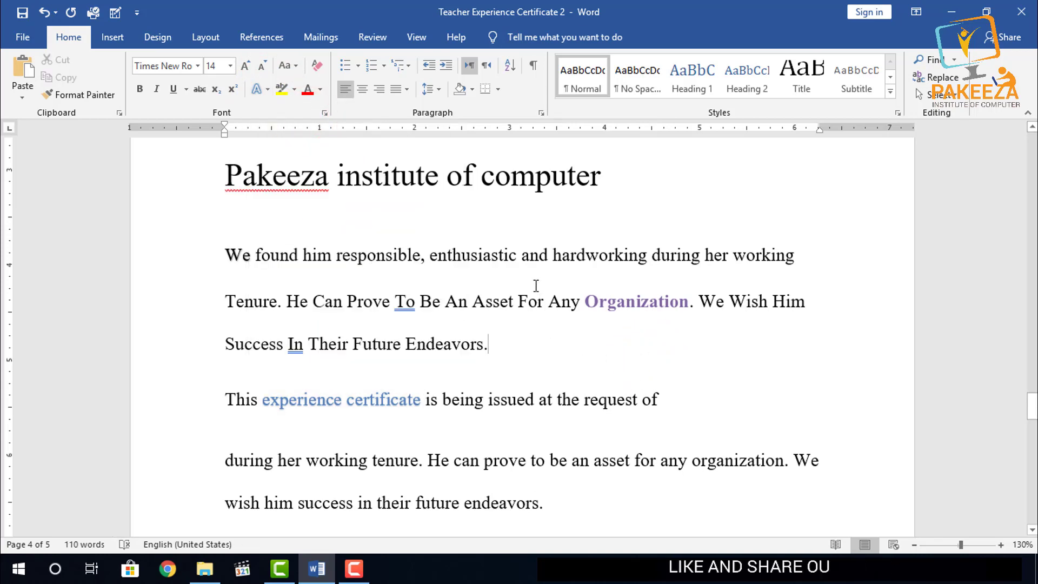
- Examine the further text effect options, including number styles and stylistic sets, for the word "enthusiastic" in the first paragraph
{"action": "left_click_drag", "start_coordinate": [520, 252], "coordinate": [433, 253]}
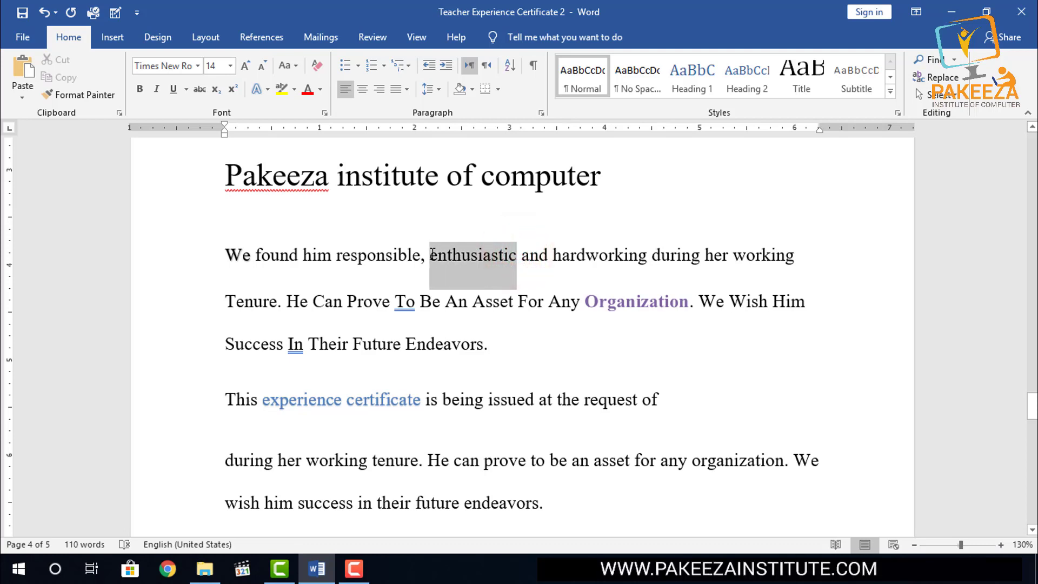
{"action": "left_click", "coordinate": [267, 89]}
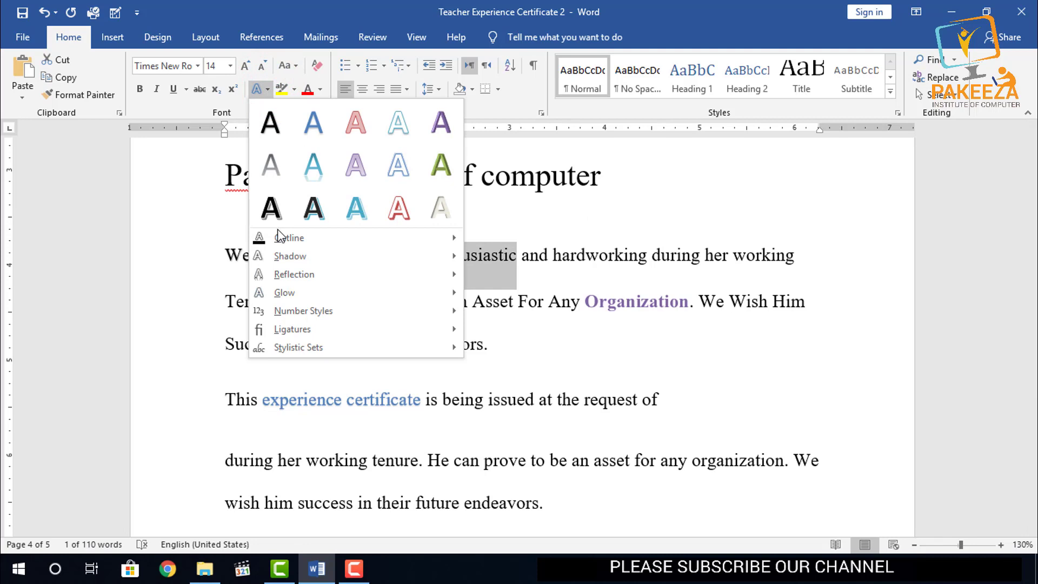
{"action": "mouse_move", "coordinate": [279, 238]}
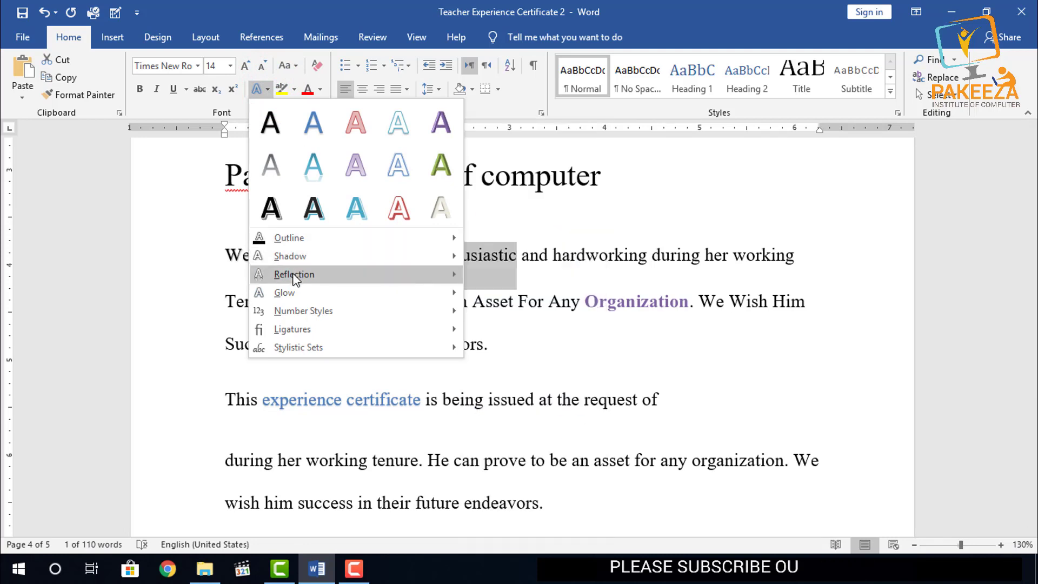
{"action": "mouse_move", "coordinate": [292, 278]}
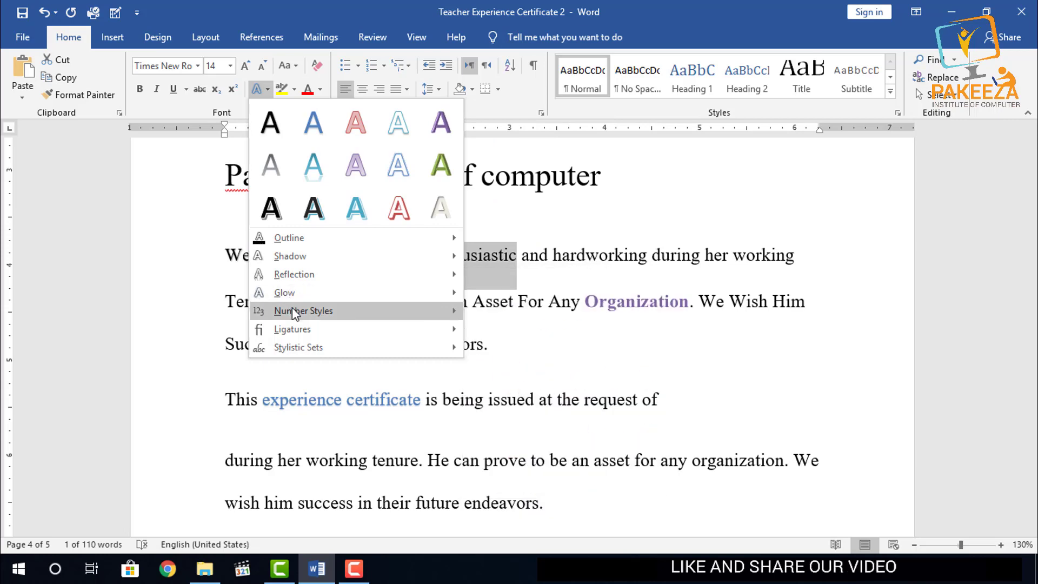
{"action": "mouse_move", "coordinate": [292, 312]}
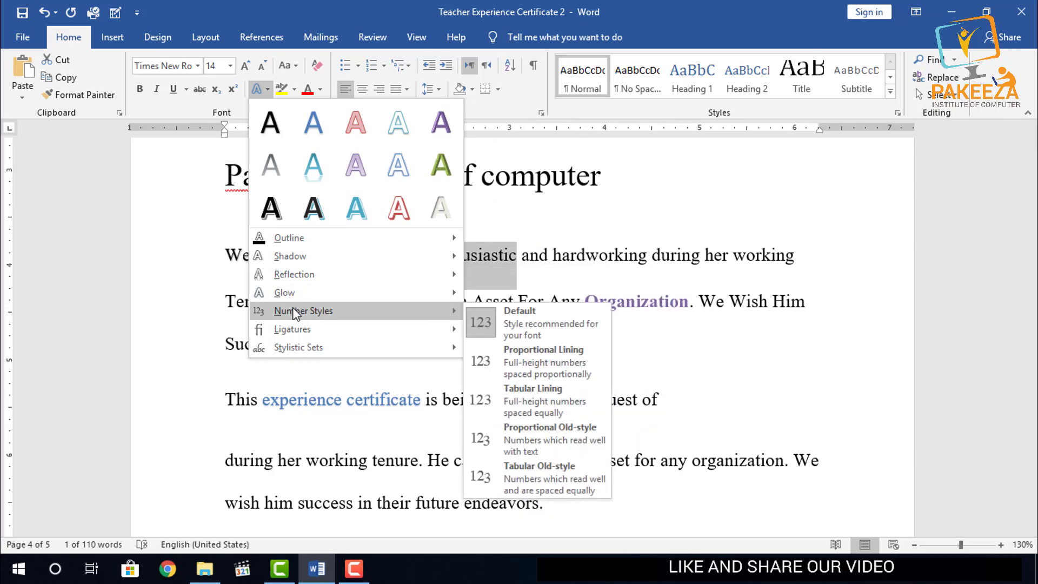
{"action": "mouse_move", "coordinate": [296, 349]}
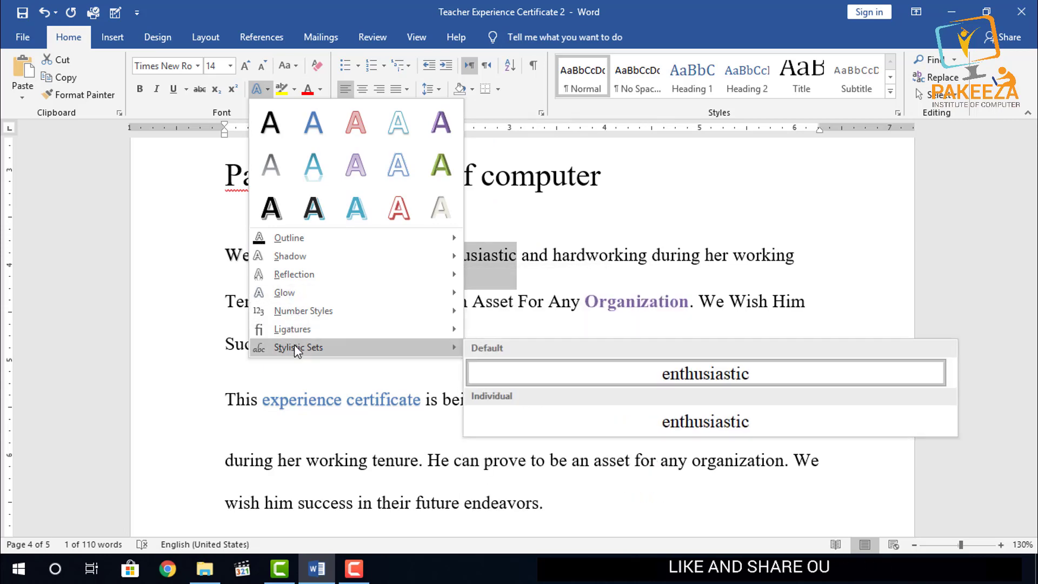
{"action": "left_click", "coordinate": [507, 154]}
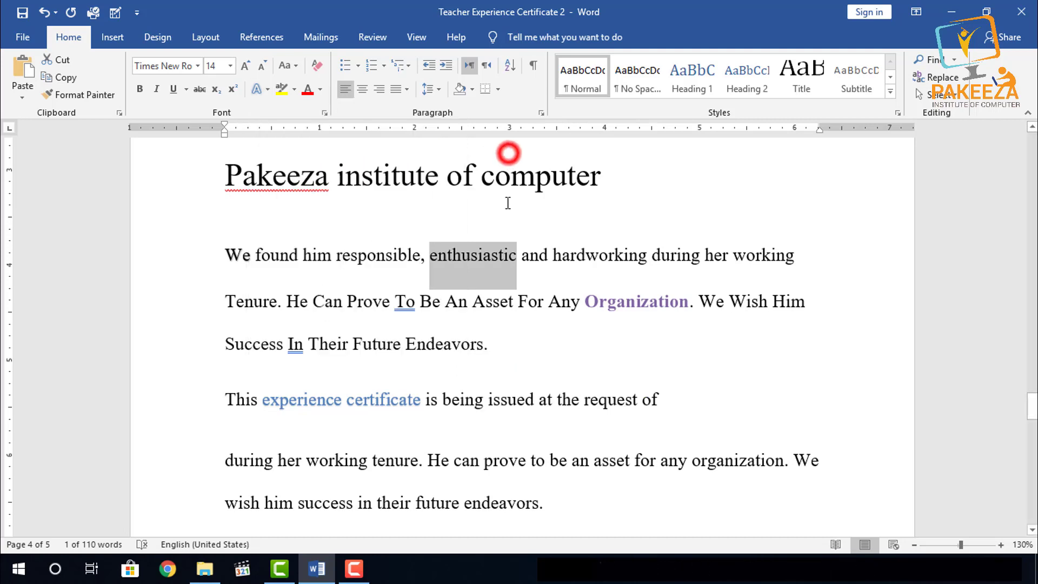
- Right-align the heading "Pakeeza institute of computer" and change its case to UPPERCASE
{"action": "left_click_drag", "start_coordinate": [611, 174], "coordinate": [487, 185]}
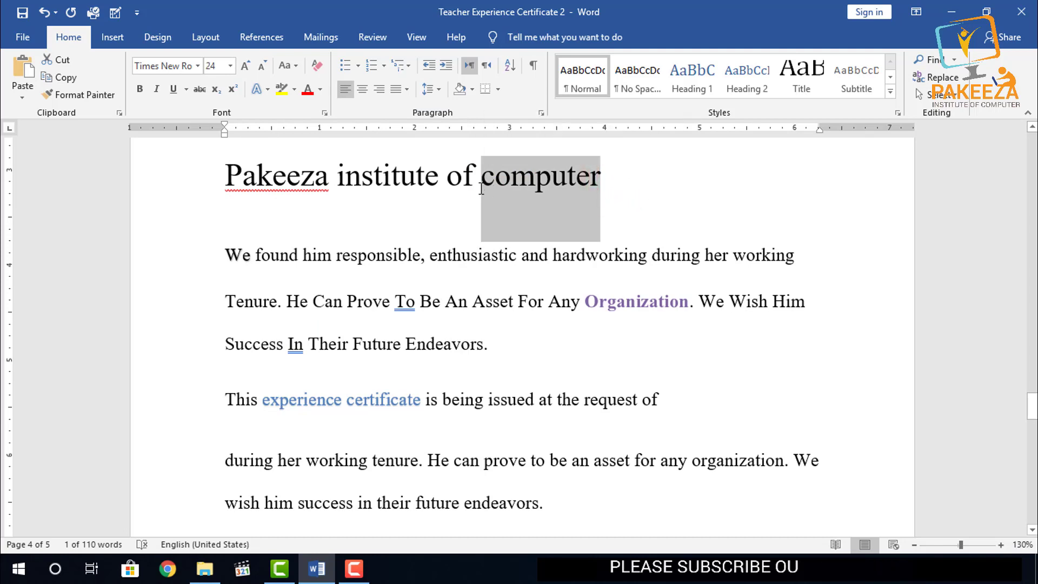
{"action": "key", "text": "ctrl+r"}
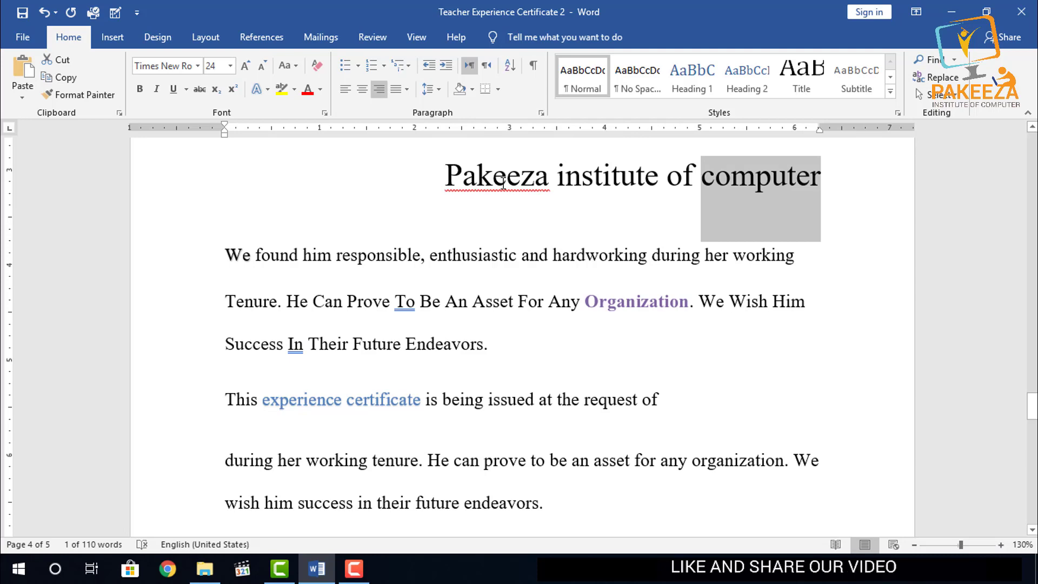
{"action": "left_click", "coordinate": [542, 189]}
{"action": "left_click_drag", "start_coordinate": [857, 186], "coordinate": [457, 172]}
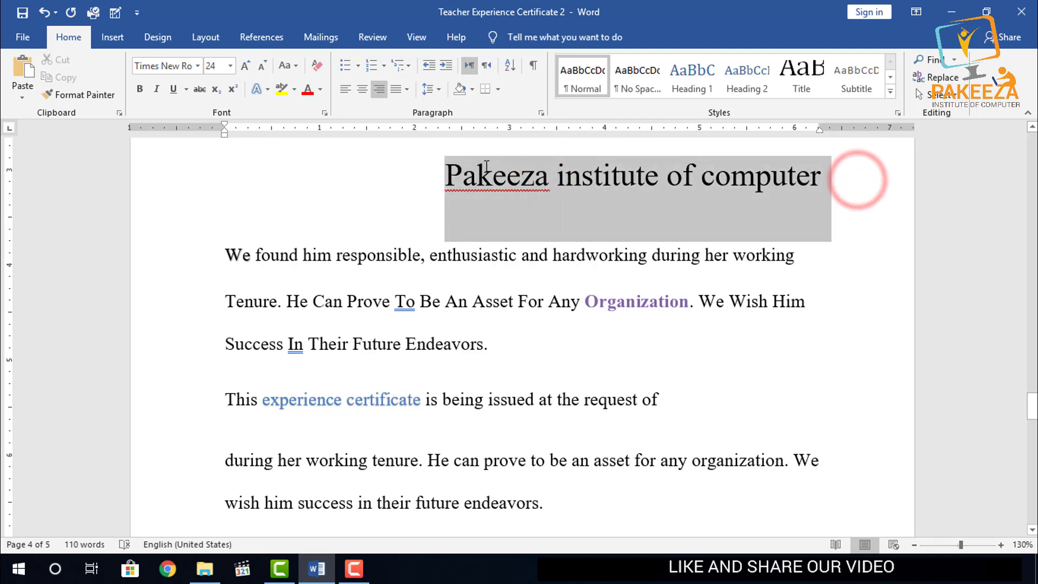
{"action": "left_click", "coordinate": [298, 66]}
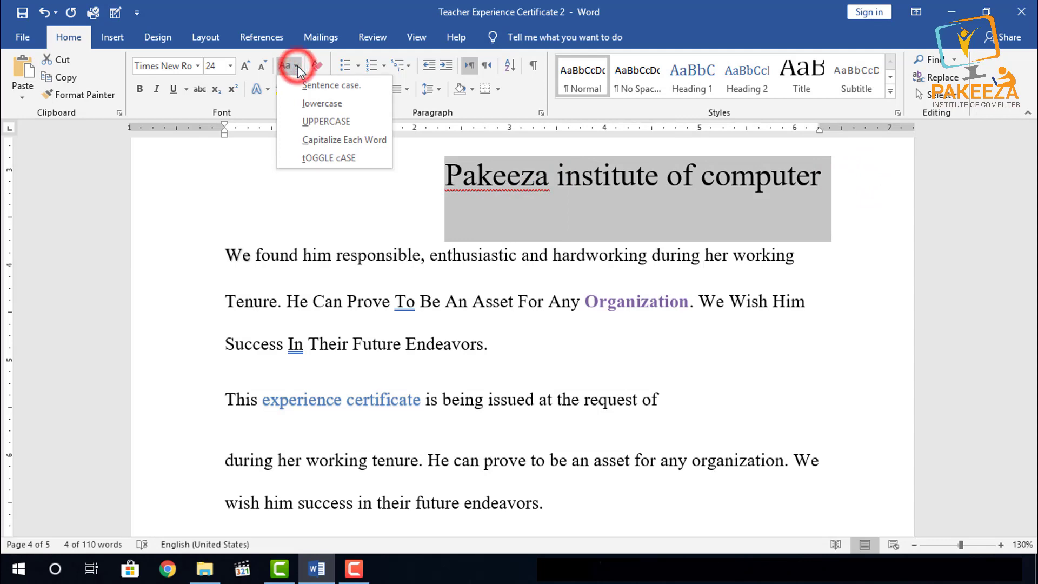
{"action": "left_click", "coordinate": [310, 122]}
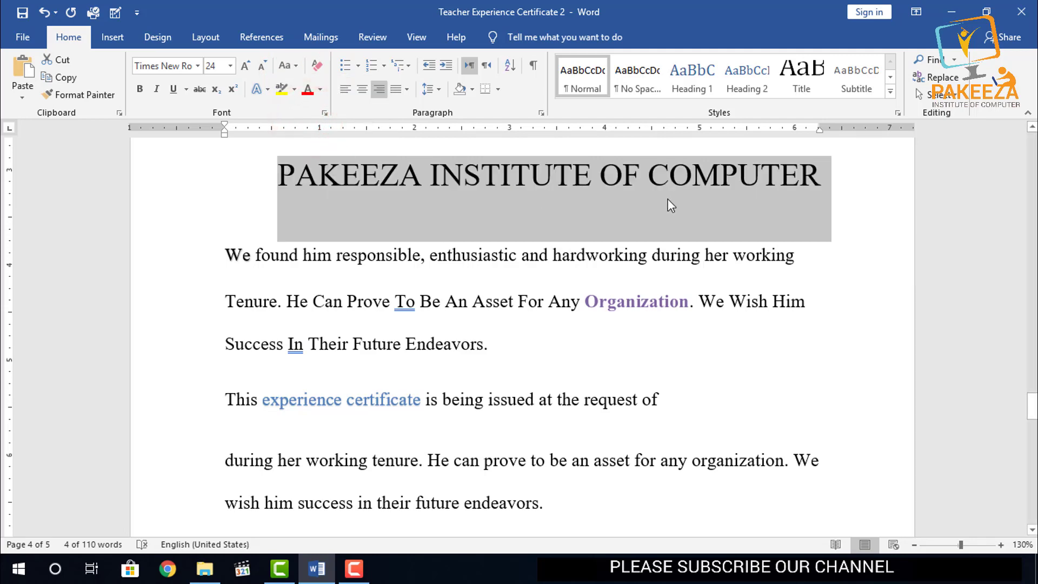
{"action": "scroll", "coordinate": [822, 203], "scroll_direction": "up", "scroll_amount": 3}
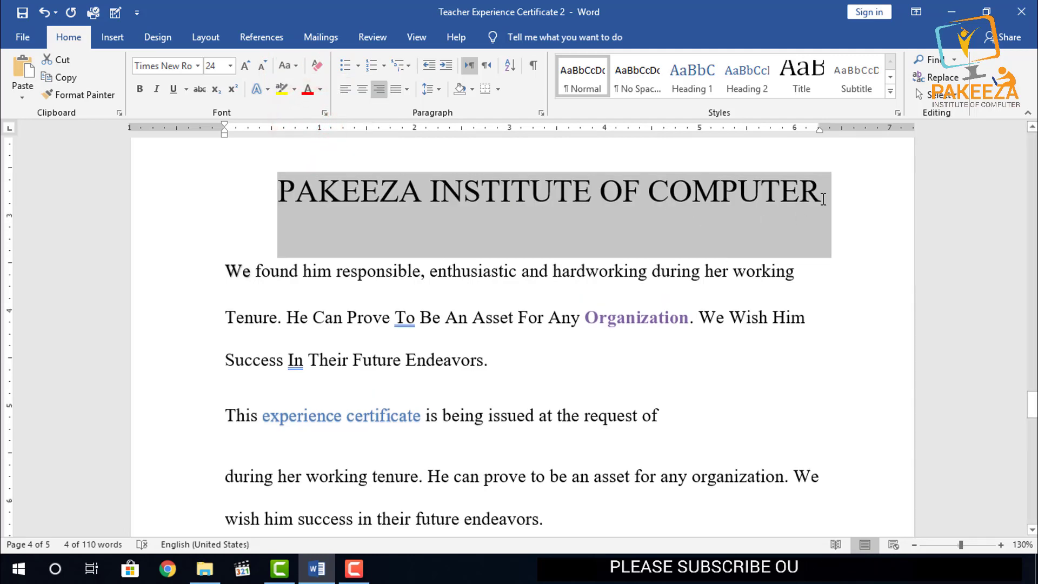
{"action": "left_click", "coordinate": [529, 199]}
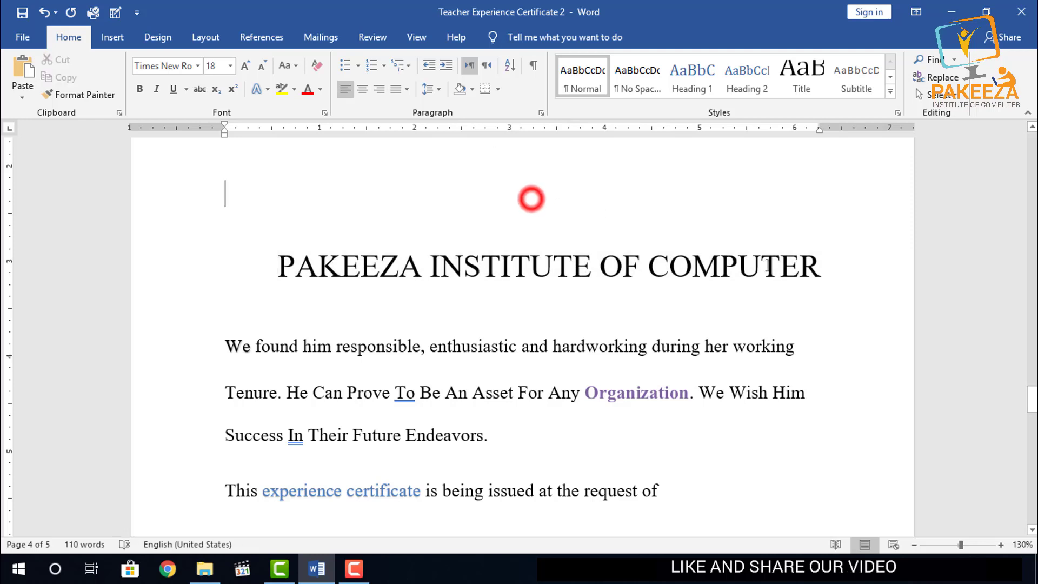
- Apply the black preset text effect with white outline and hard shadow to the word "COMPUTER" in the heading
{"action": "left_click_drag", "start_coordinate": [827, 264], "coordinate": [635, 250]}
{"action": "left_click_drag", "start_coordinate": [641, 250], "coordinate": [650, 250]}
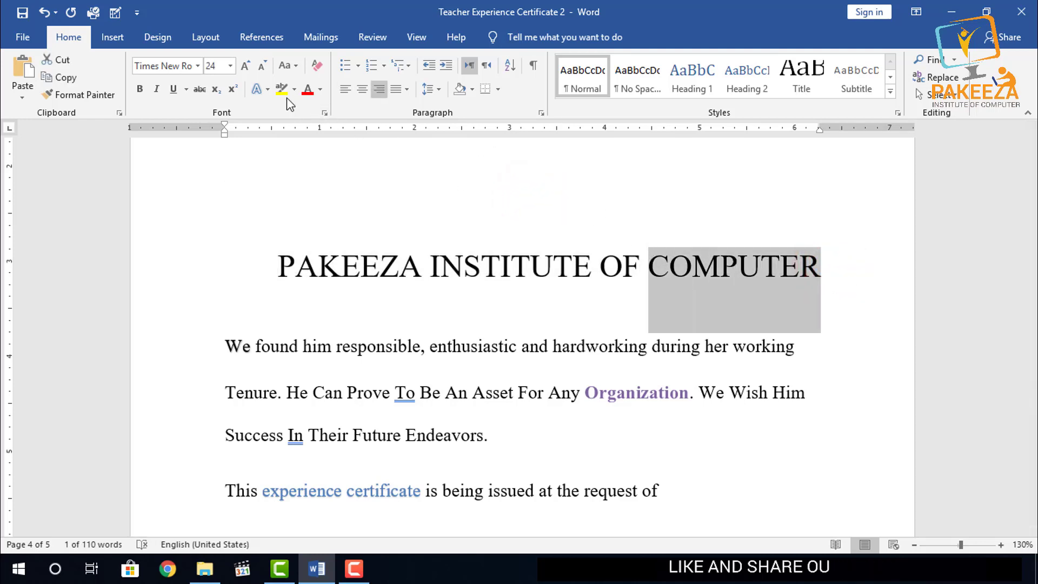
{"action": "left_click", "coordinate": [268, 88]}
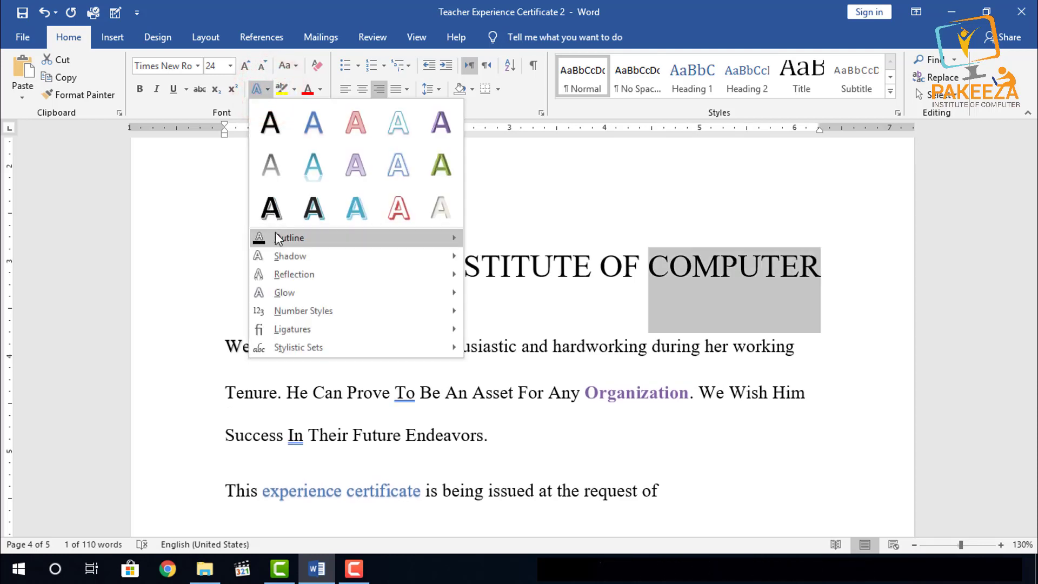
{"action": "mouse_move", "coordinate": [308, 238]}
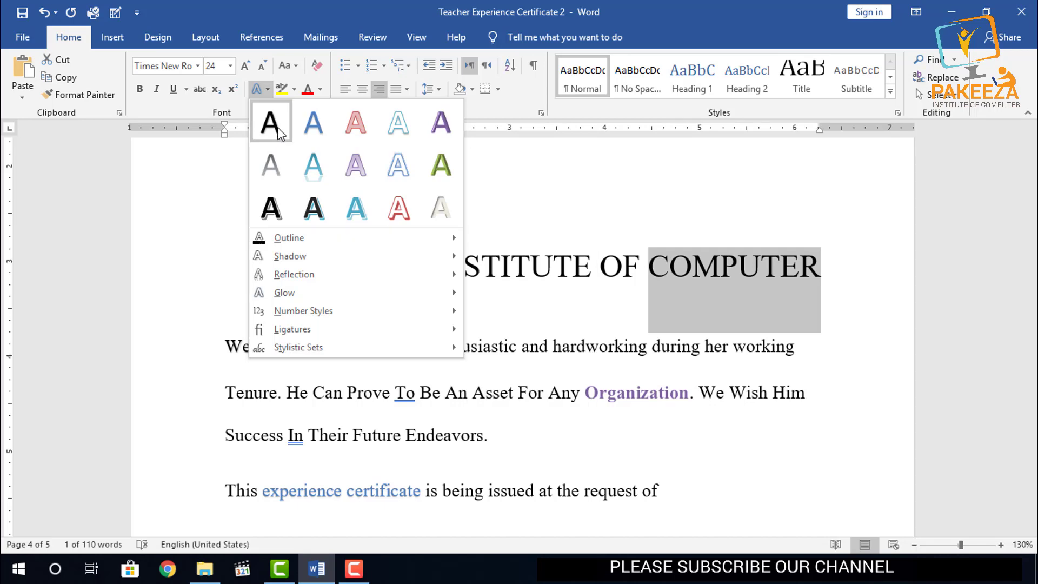
{"action": "left_click", "coordinate": [271, 207]}
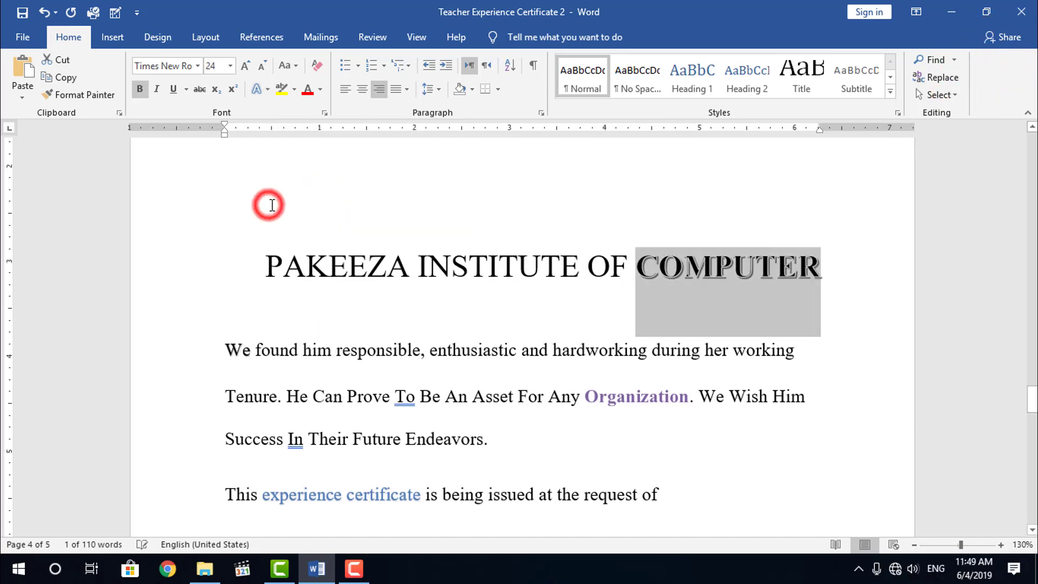
- Give the word "COMPUTER" in the heading a standard yellow text outline
{"action": "left_click", "coordinate": [268, 90]}
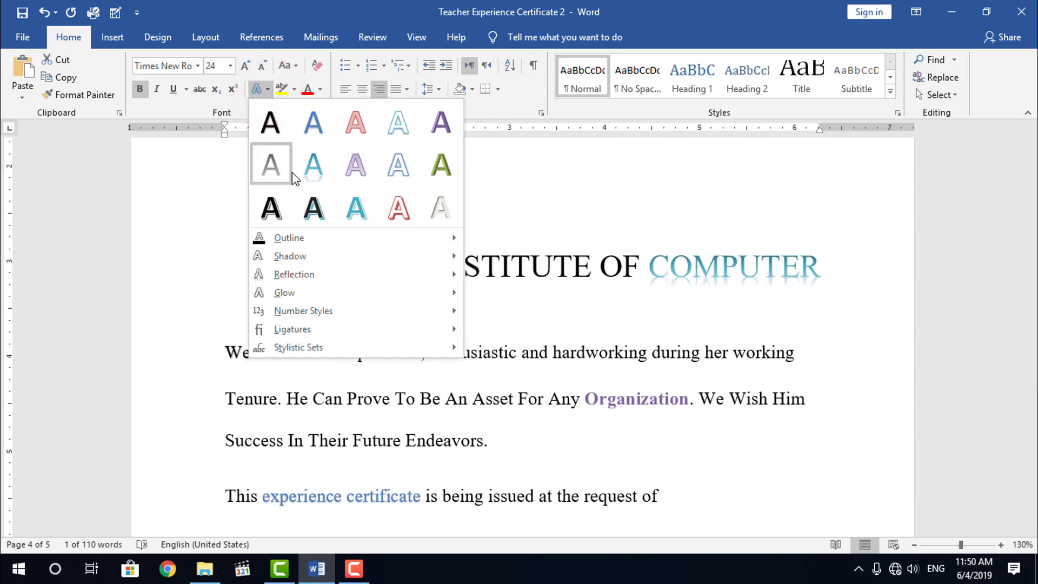
{"action": "mouse_move", "coordinate": [306, 246]}
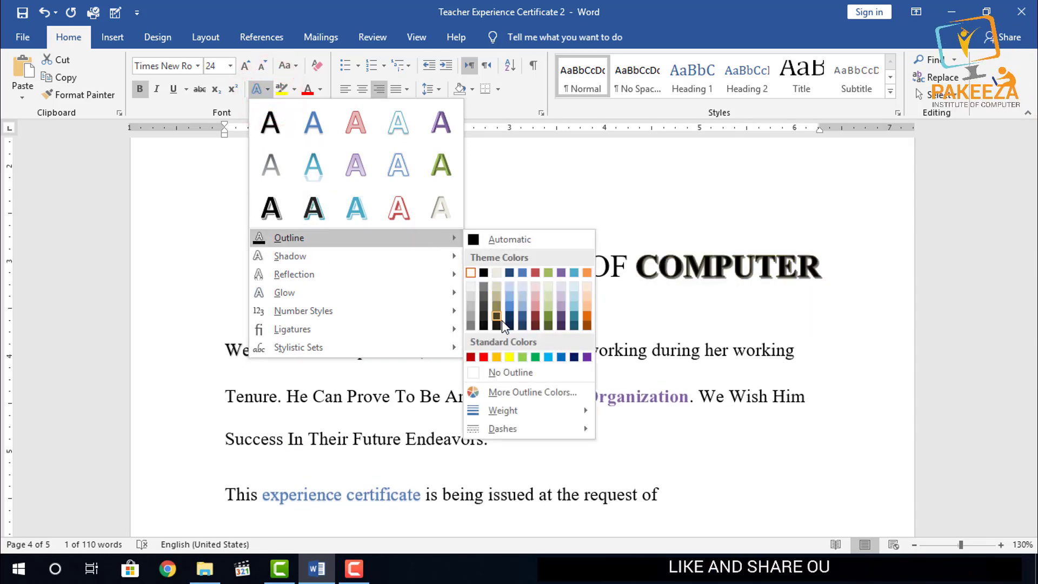
{"action": "left_click", "coordinate": [510, 358]}
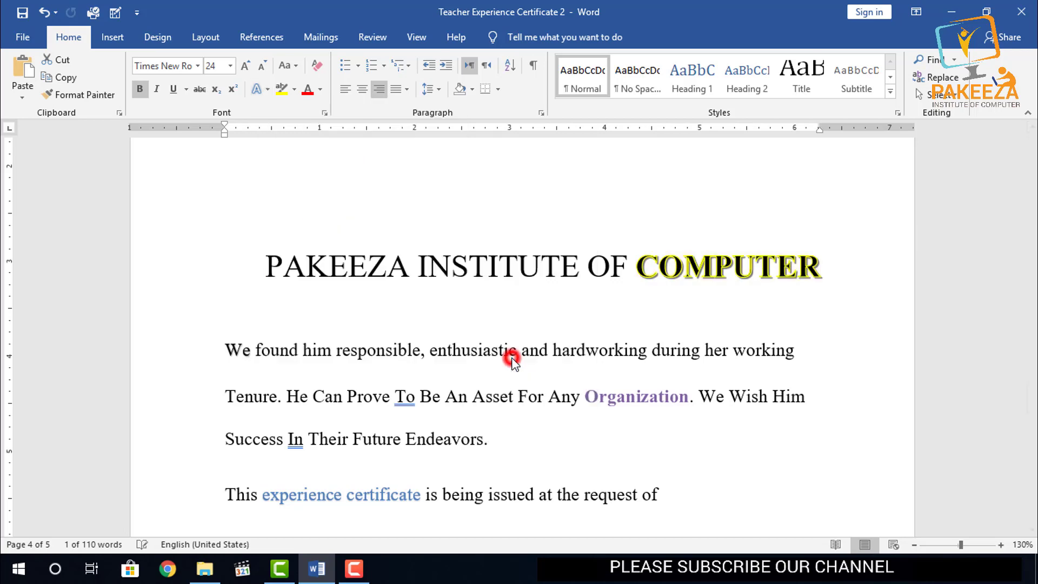
- Remove the text outline from "COMPUTER" by setting it to No Outline
{"action": "left_click", "coordinate": [269, 91]}
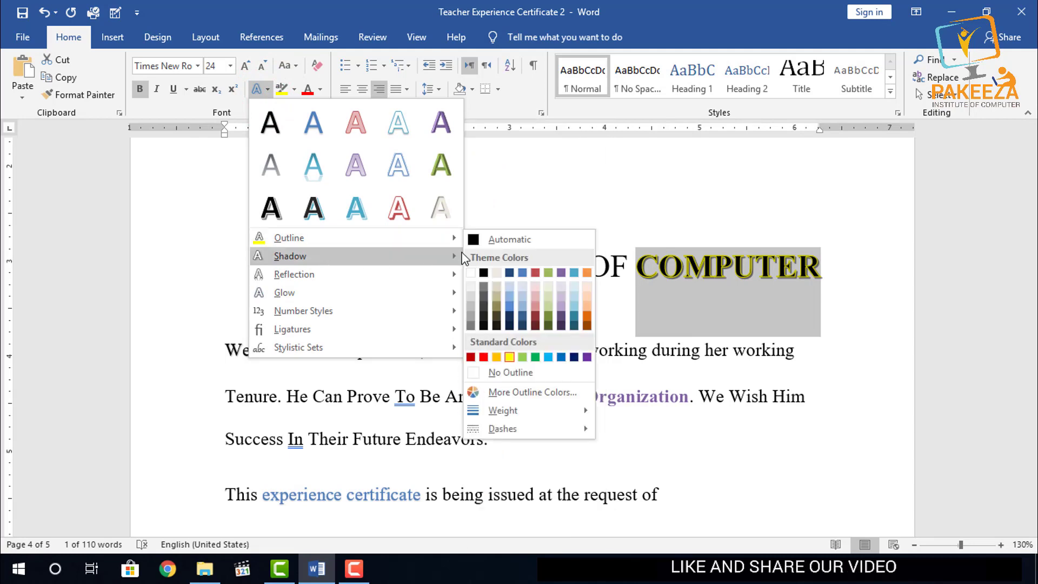
{"action": "left_click", "coordinate": [518, 372]}
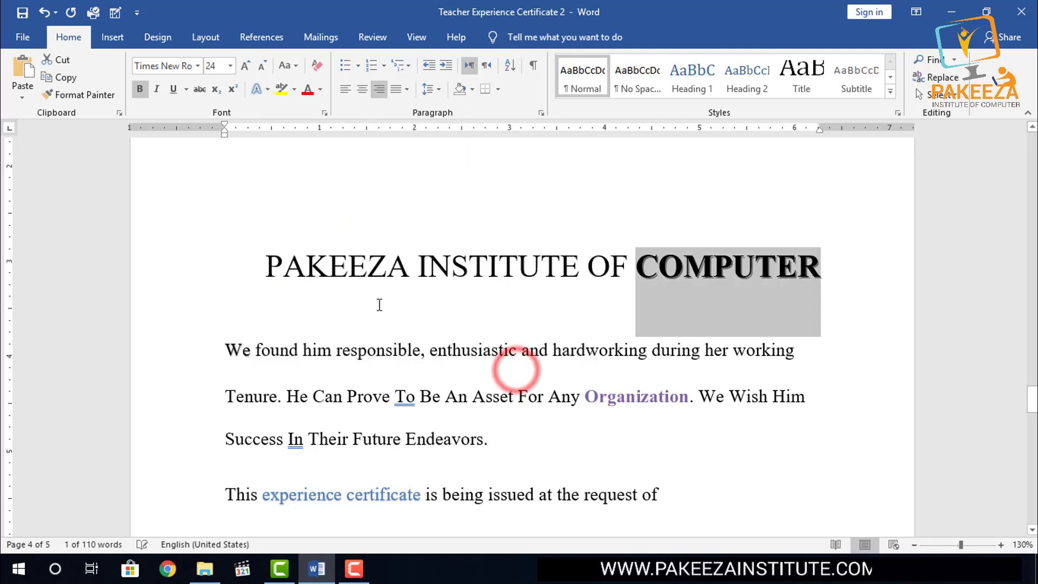
{"action": "left_click", "coordinate": [384, 214]}
- Give "COMPUTER" in the heading a gold text outline chosen from the additional outline colors
{"action": "left_click_drag", "start_coordinate": [826, 265], "coordinate": [601, 267]}
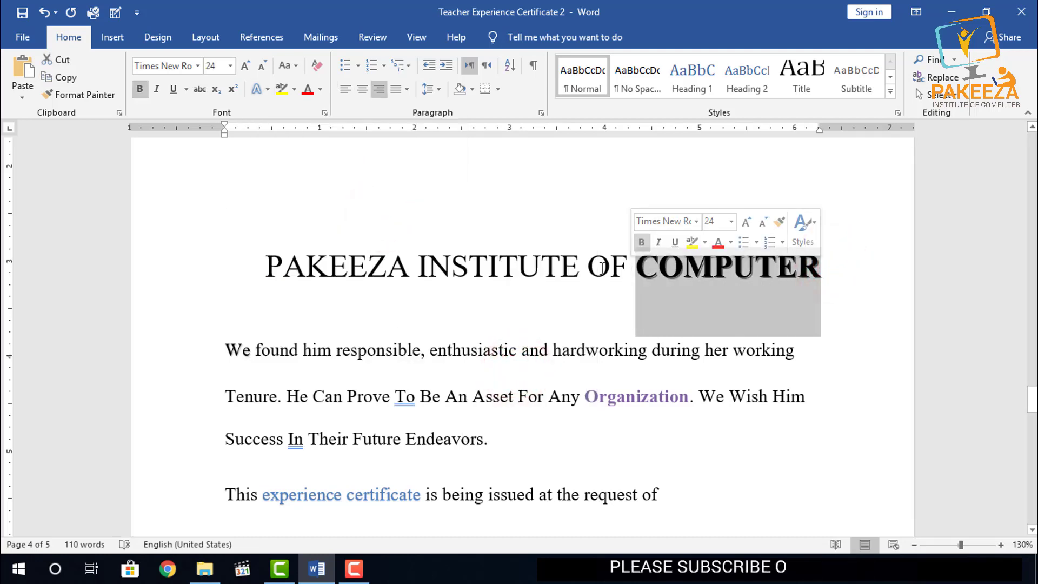
{"action": "left_click", "coordinate": [265, 90]}
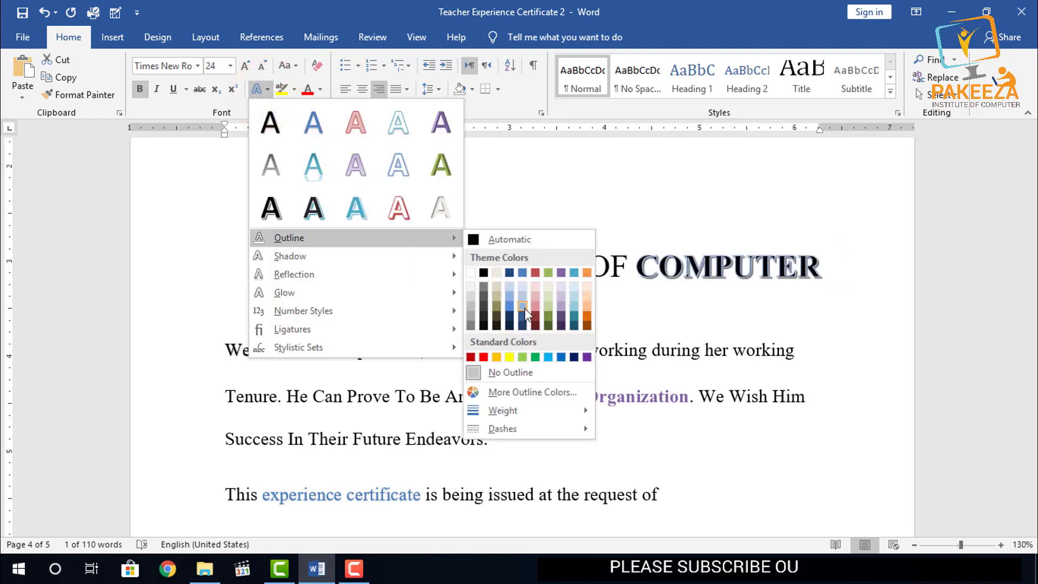
{"action": "left_click", "coordinate": [518, 391]}
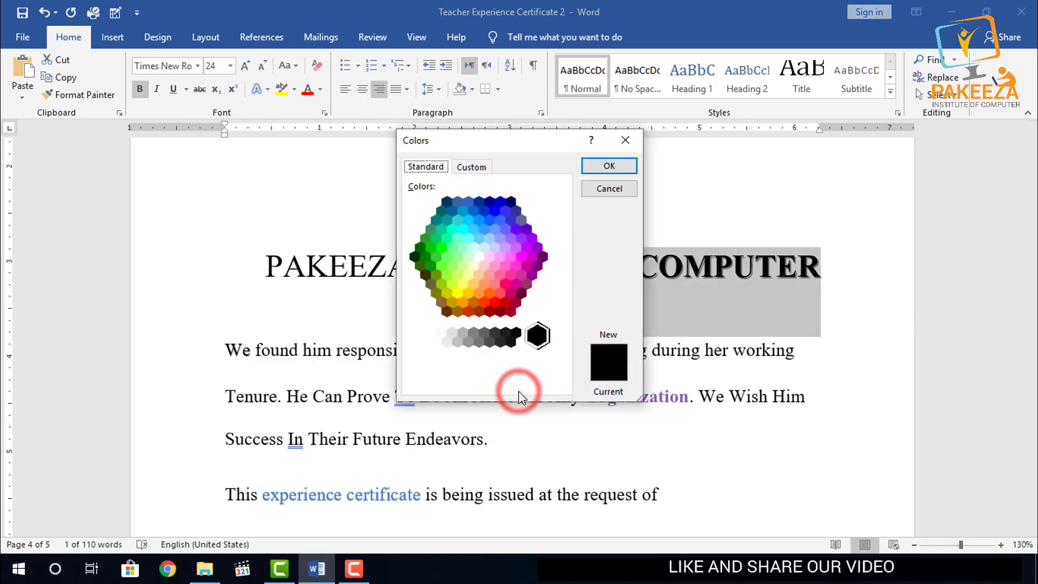
{"action": "left_click", "coordinate": [458, 291]}
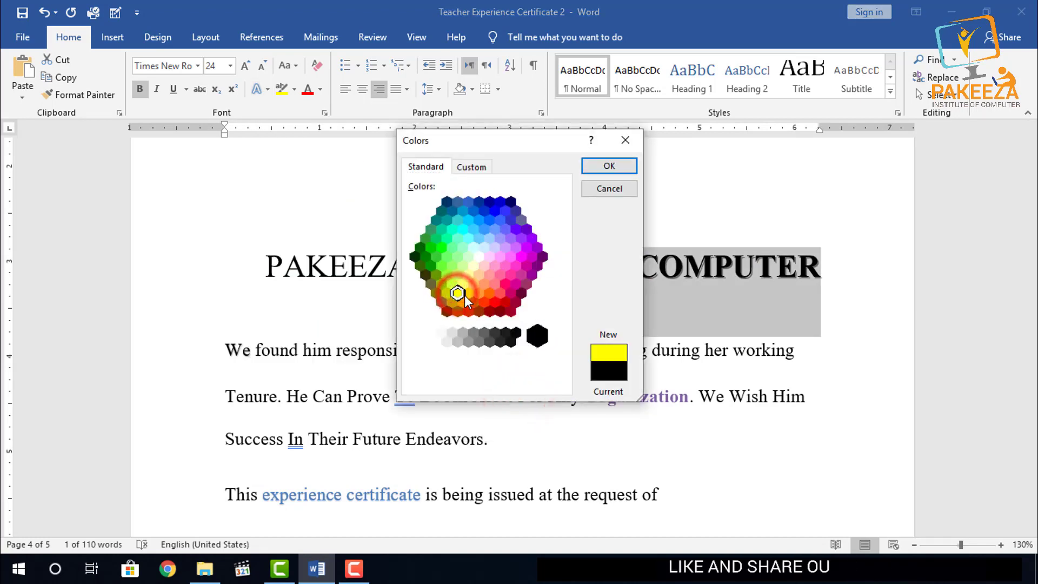
{"action": "left_click", "coordinate": [469, 293]}
{"action": "left_click", "coordinate": [592, 164]}
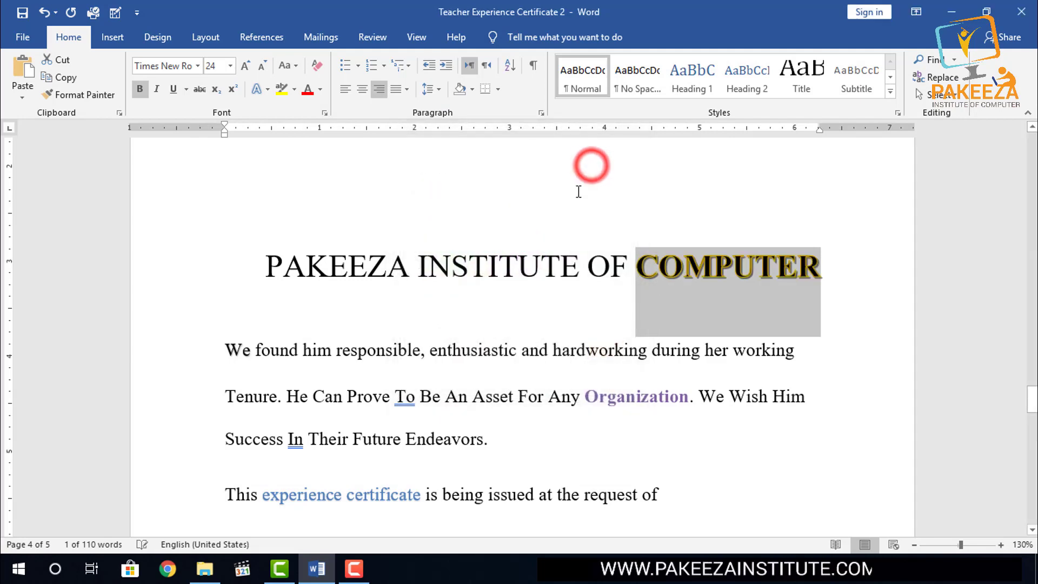
{"action": "left_click", "coordinate": [576, 197]}
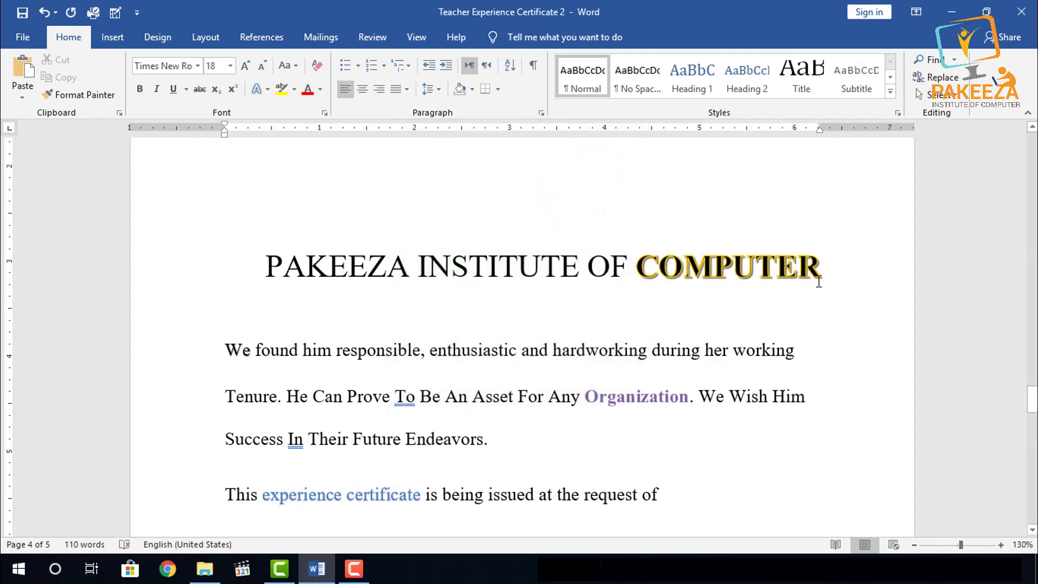
- Set the gold outline of "COMPUTER" to a weight of 1½ pt and the first dotted dash style
{"action": "left_click_drag", "start_coordinate": [810, 269], "coordinate": [637, 270]}
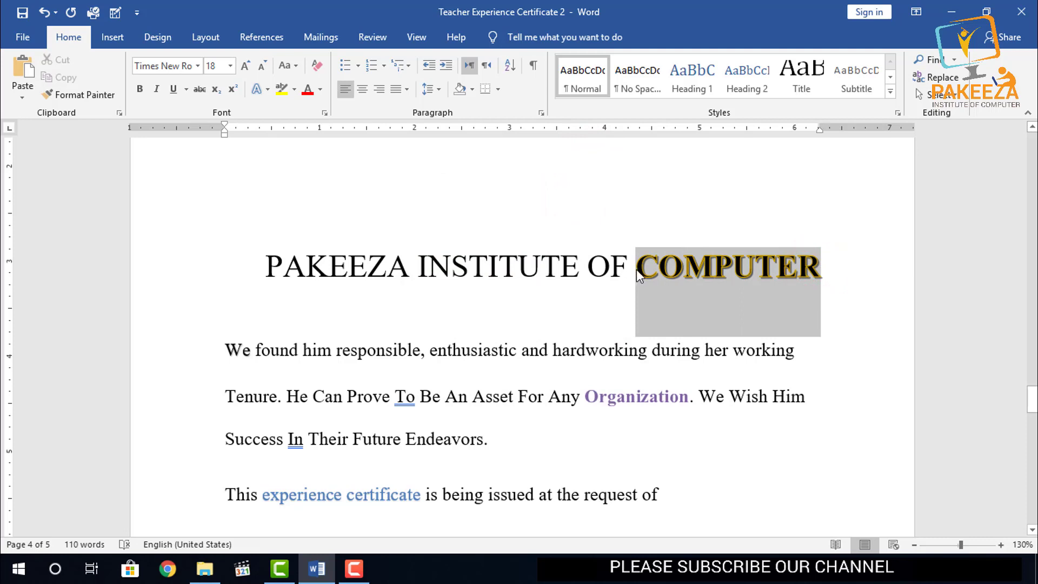
{"action": "left_click", "coordinate": [269, 89]}
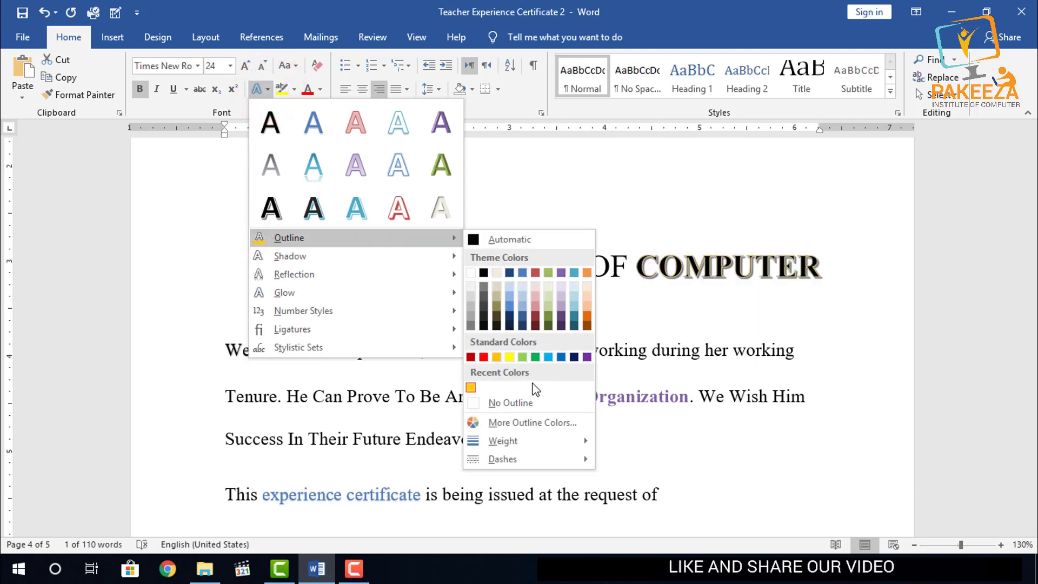
{"action": "mouse_move", "coordinate": [518, 443]}
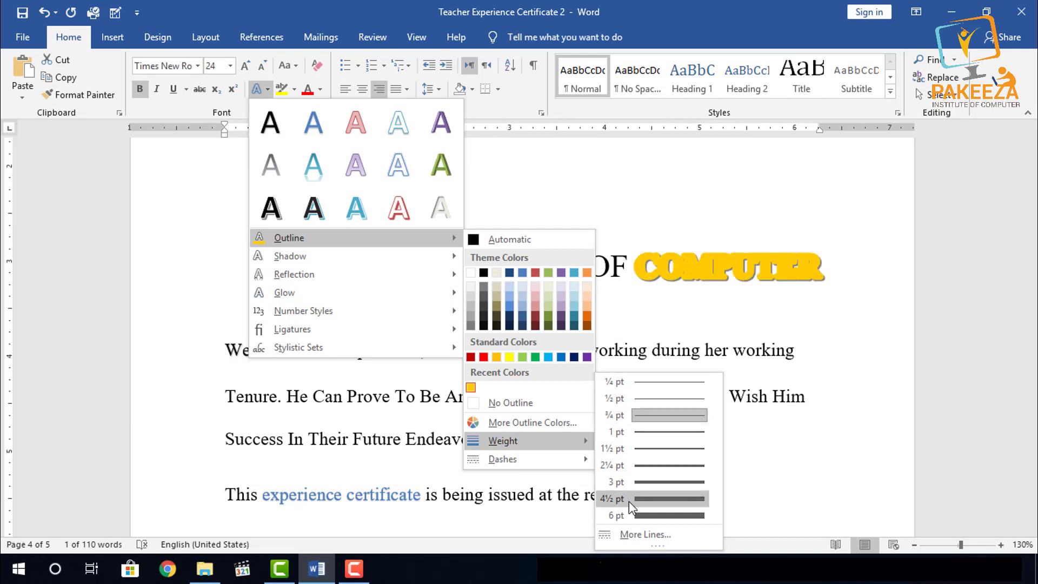
{"action": "left_click", "coordinate": [640, 448]}
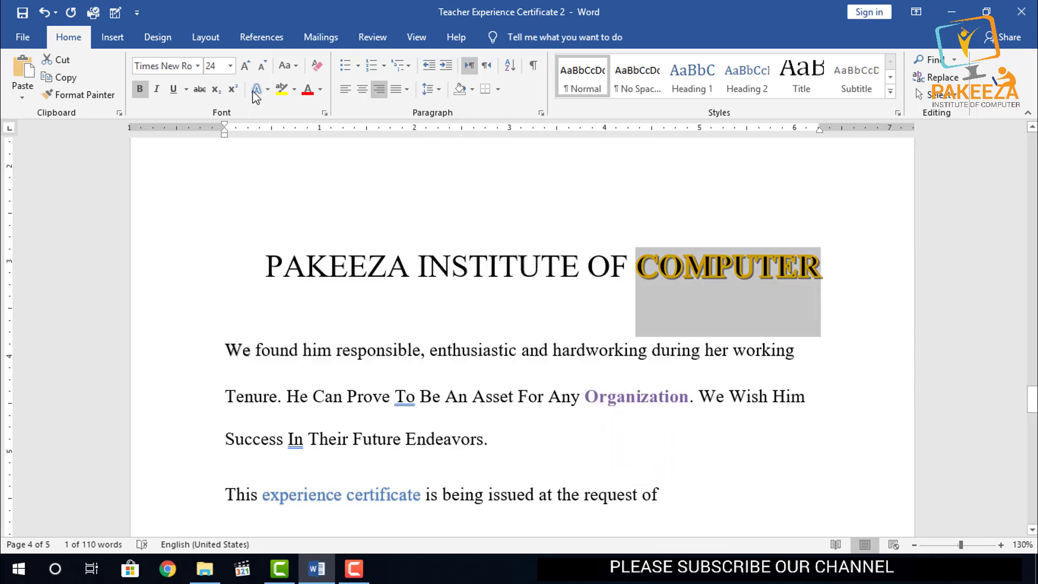
{"action": "left_click", "coordinate": [268, 90]}
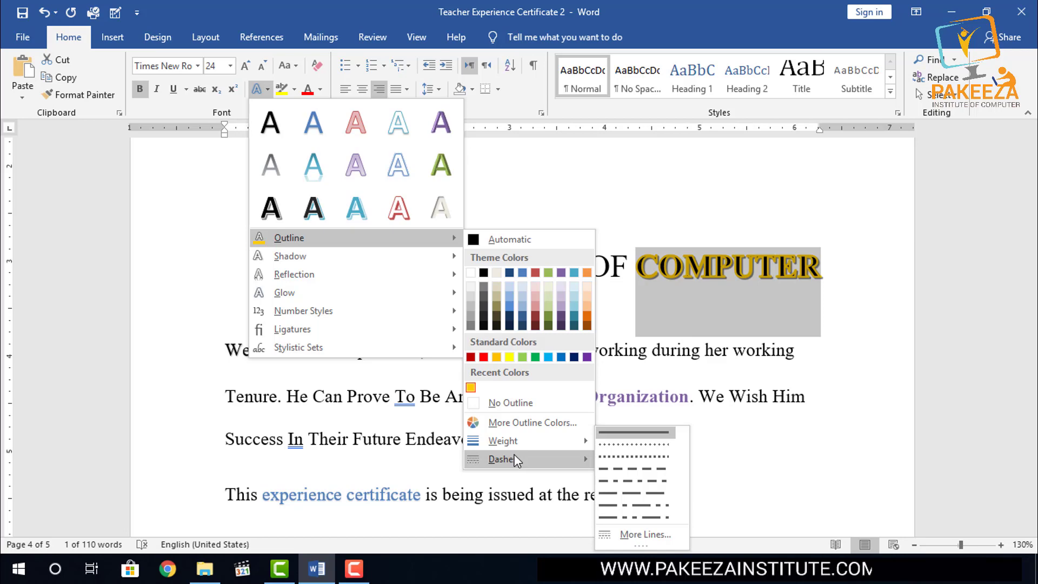
{"action": "left_click", "coordinate": [618, 442]}
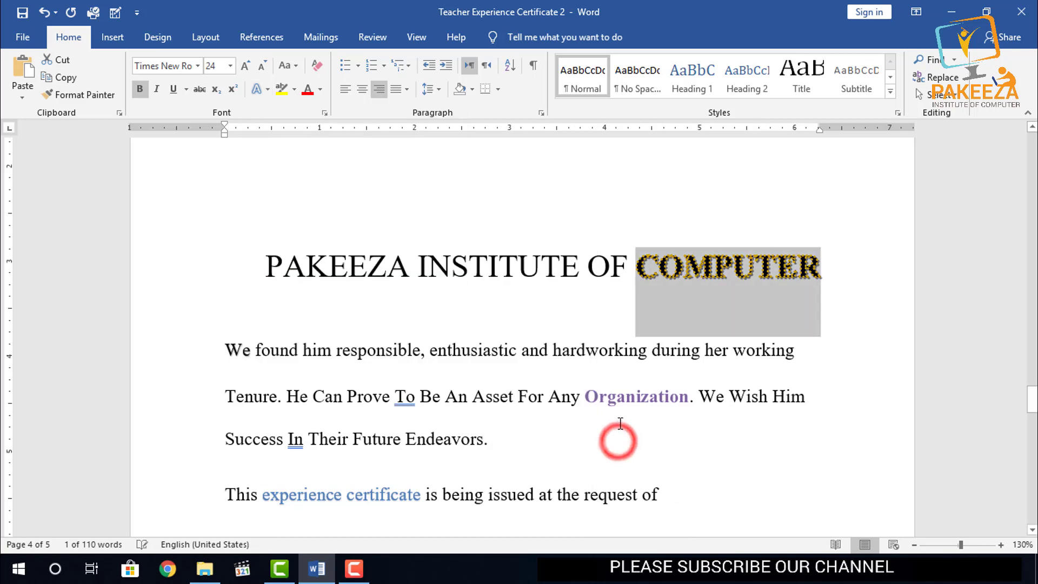
- Remove the dotted gold outline from "COMPUTER" in the heading by setting it to No Outline
{"action": "left_click", "coordinate": [619, 309]}
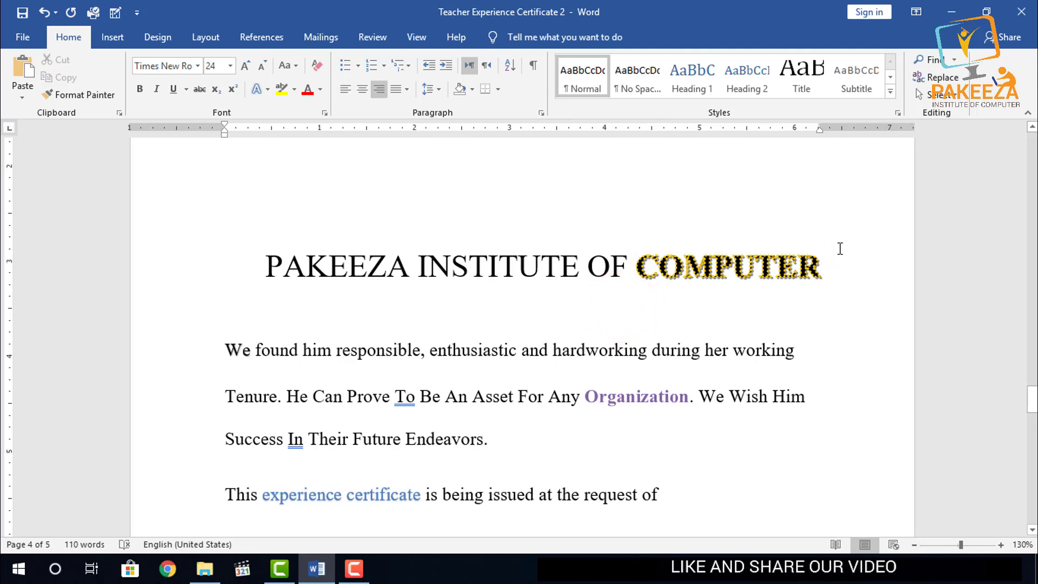
{"action": "left_click_drag", "start_coordinate": [831, 267], "coordinate": [642, 283]}
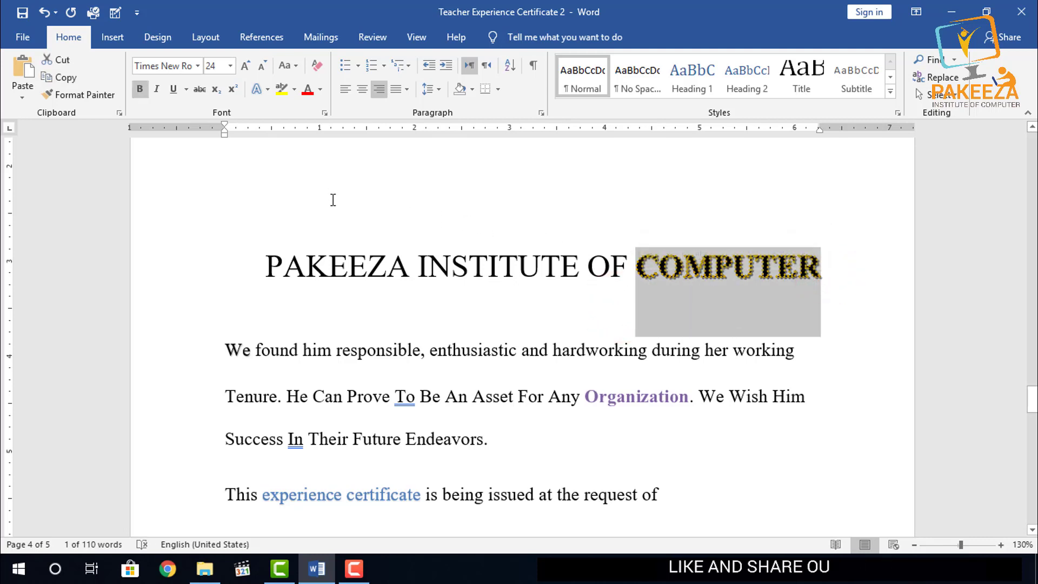
{"action": "left_click", "coordinate": [267, 88]}
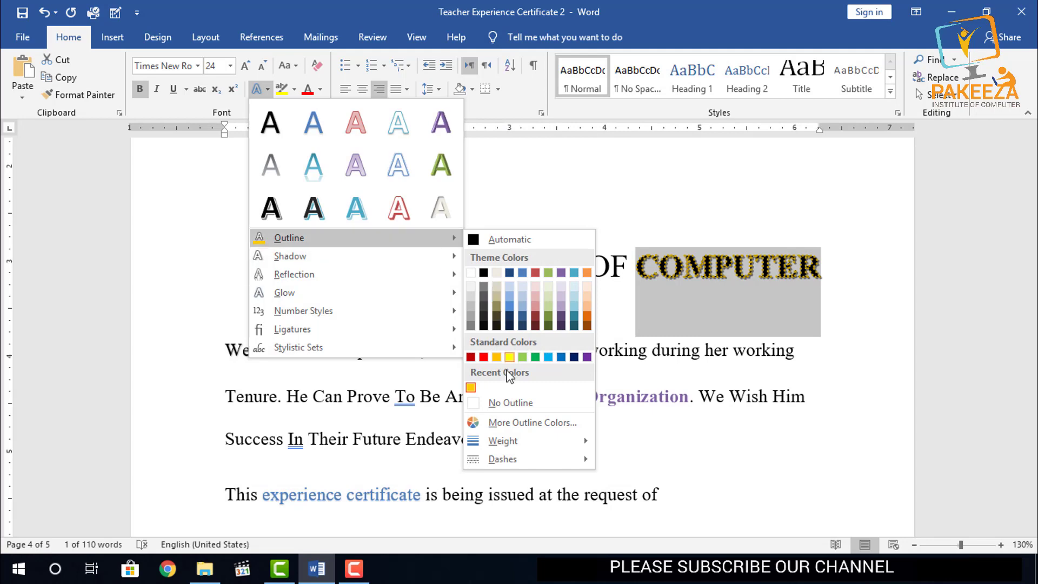
{"action": "left_click", "coordinate": [500, 404]}
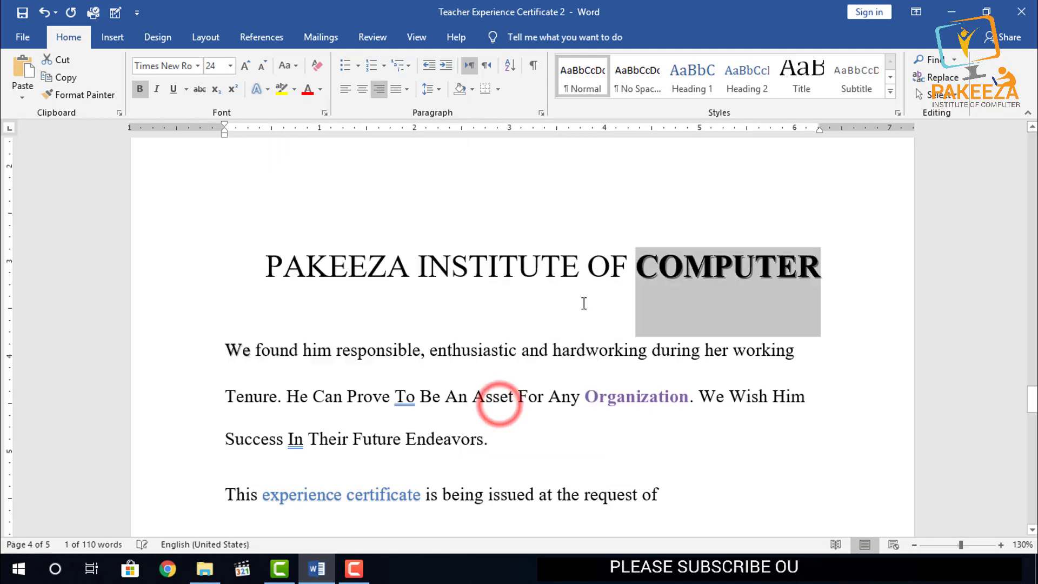
- Preview the shadow, reflection and glow variations on "COMPUTER" and set its ligatures to Standard Only
{"action": "left_click", "coordinate": [269, 90]}
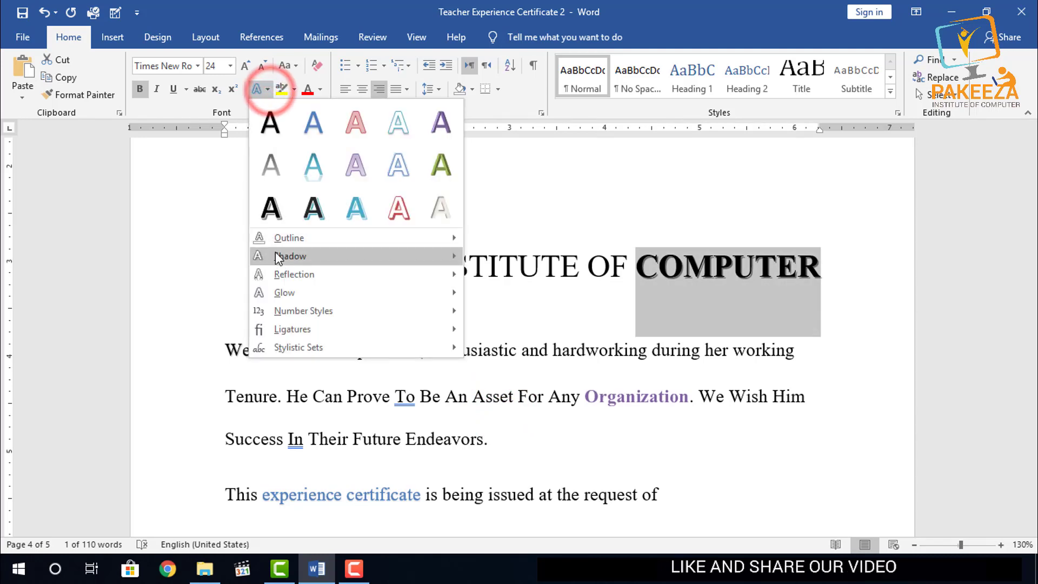
{"action": "mouse_move", "coordinate": [292, 256]}
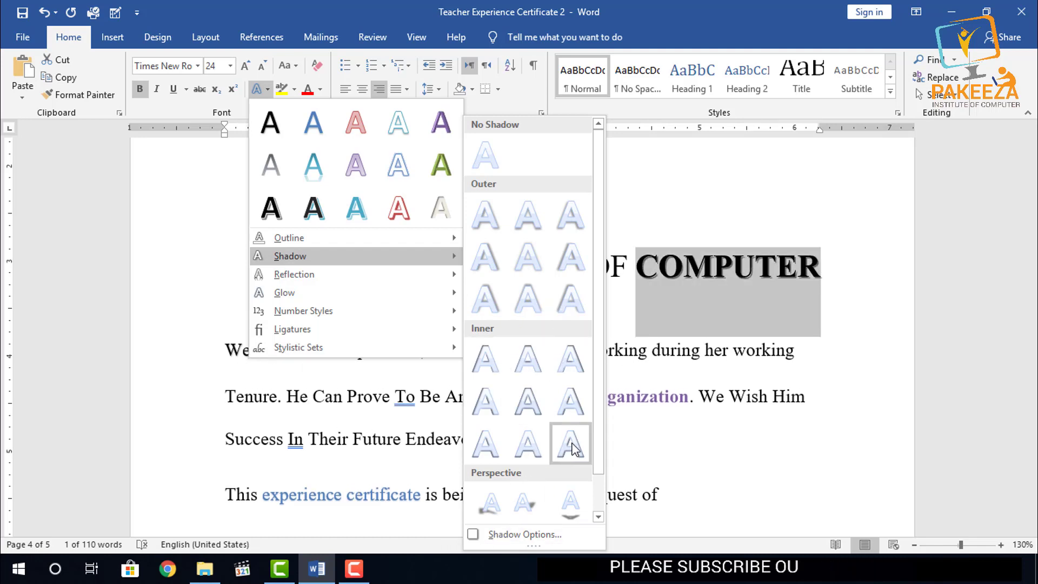
{"action": "left_click_drag", "start_coordinate": [597, 468], "coordinate": [598, 487]}
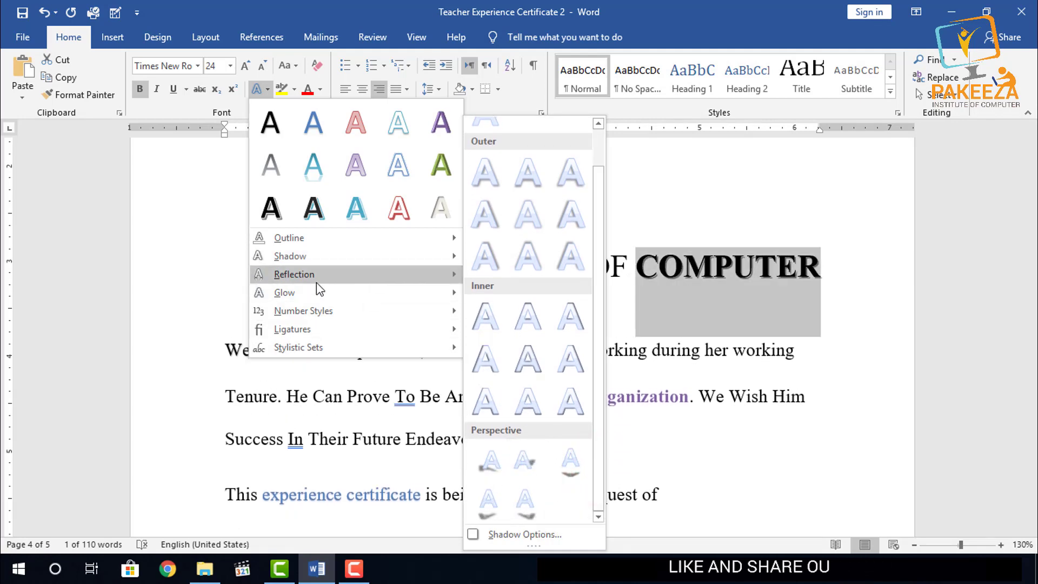
{"action": "mouse_move", "coordinate": [308, 278]}
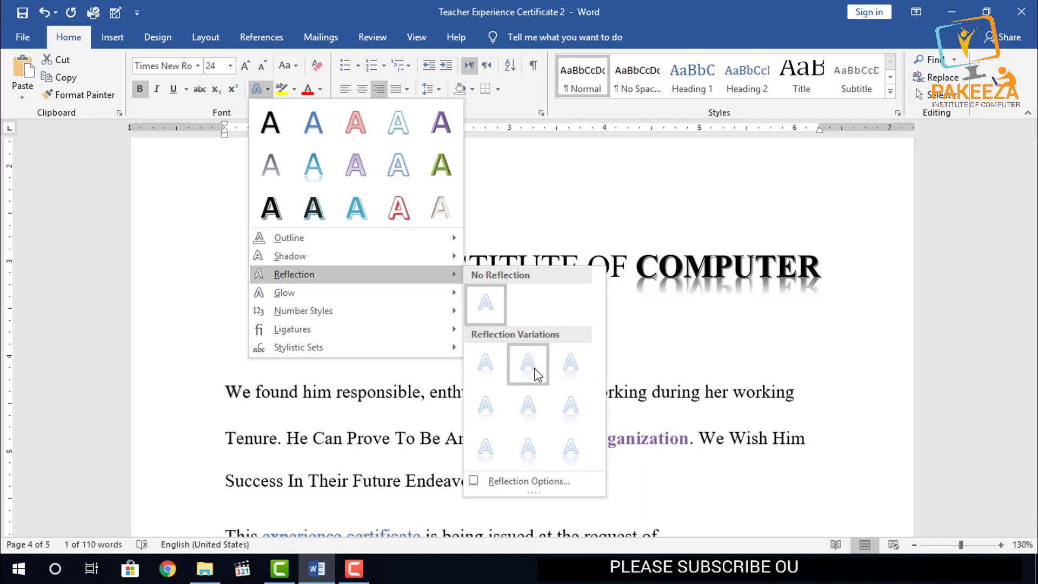
{"action": "mouse_move", "coordinate": [327, 297]}
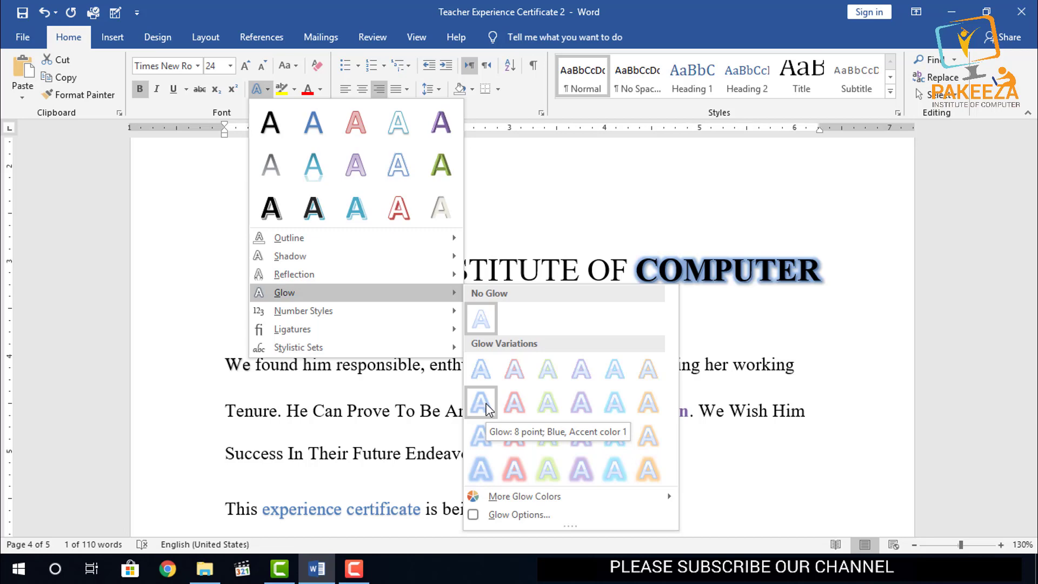
{"action": "mouse_move", "coordinate": [346, 316]}
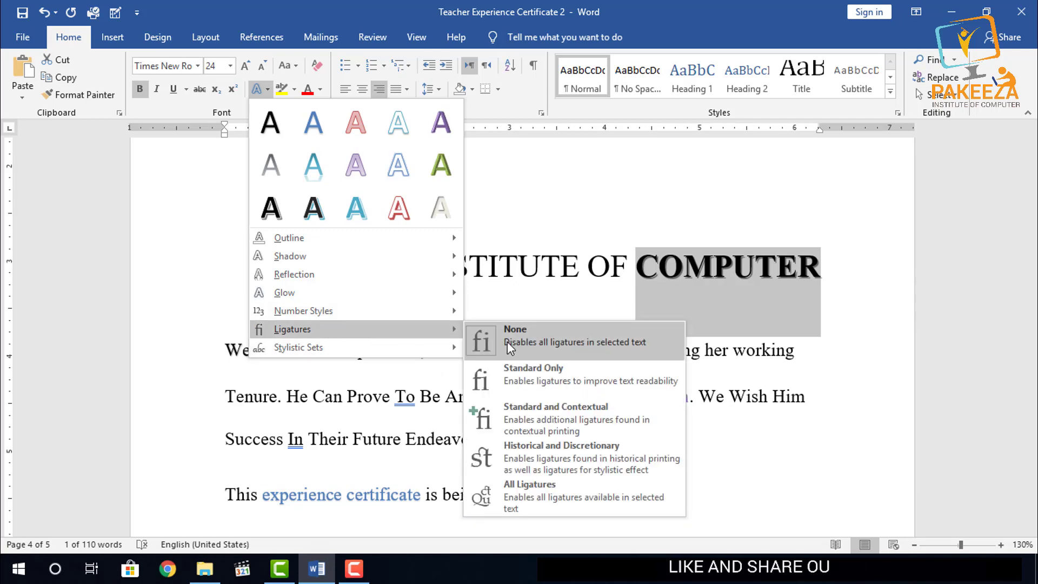
{"action": "left_click", "coordinate": [530, 377]}
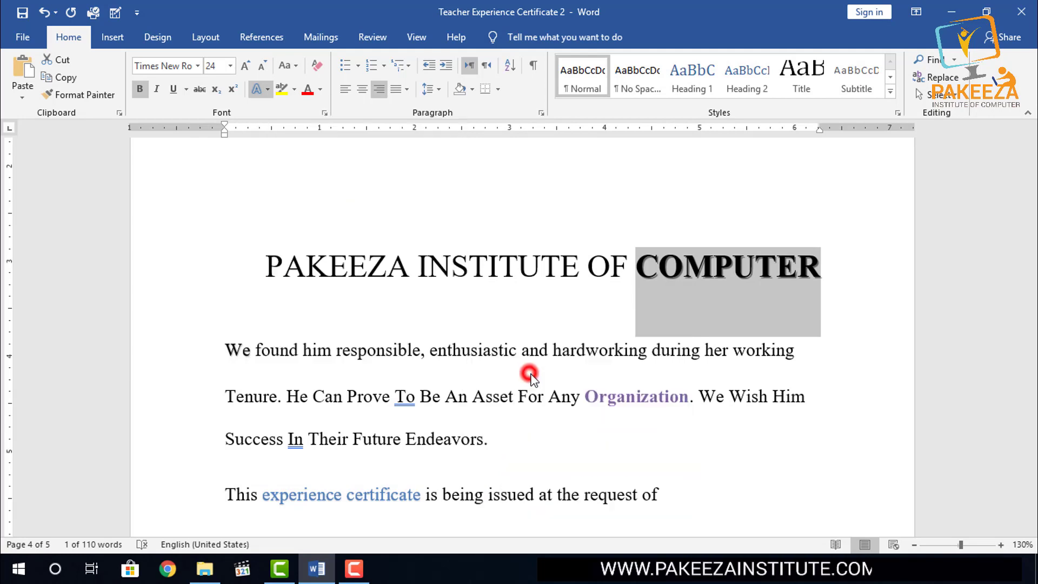
- Reselect "COMPUTER" in the heading and preview the text effect presets on it without applying one
{"action": "left_click", "coordinate": [829, 280]}
{"action": "double_click", "coordinate": [829, 280]}
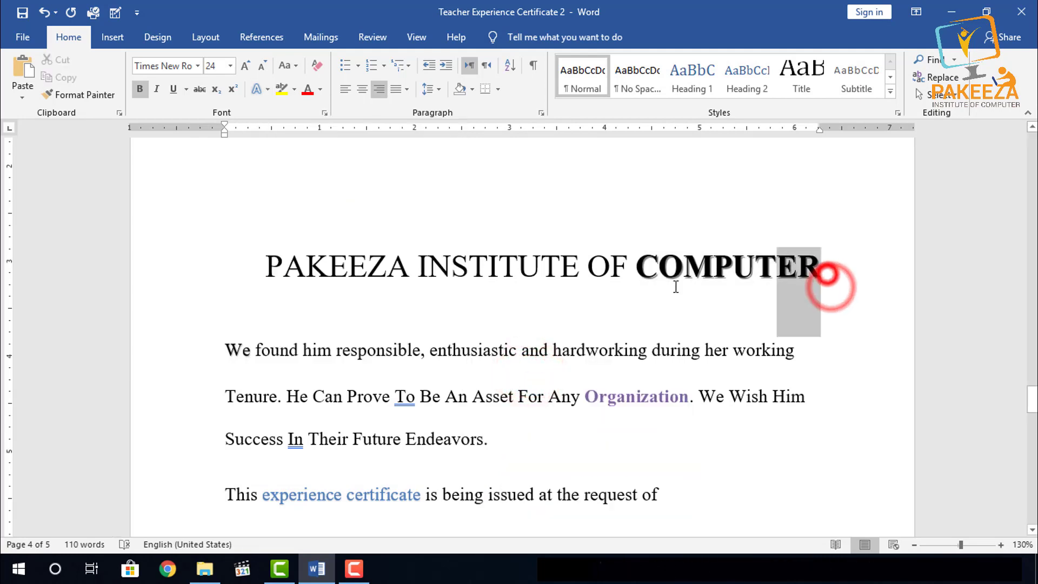
{"action": "left_click", "coordinate": [265, 90]}
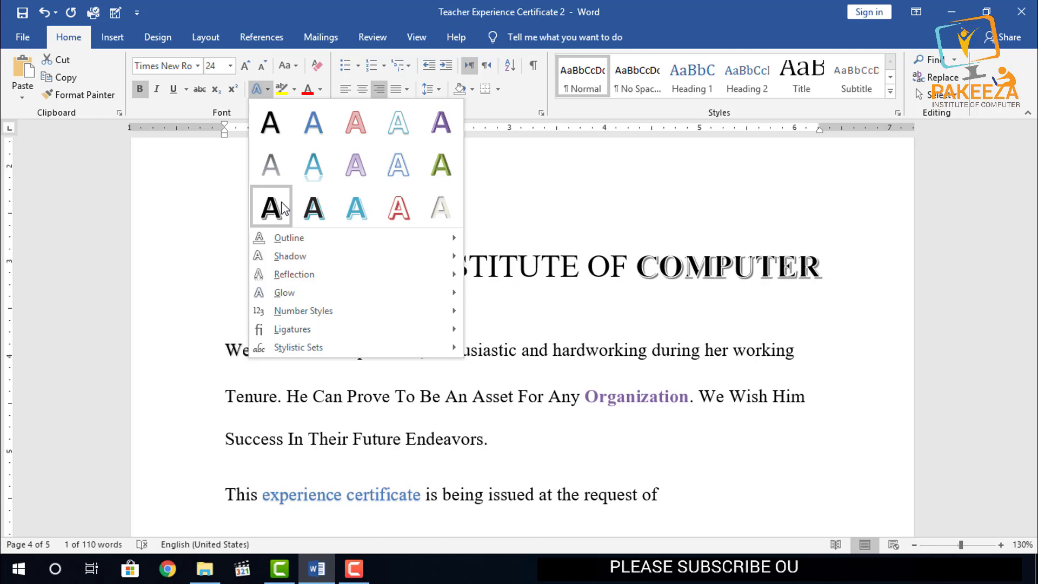
{"action": "left_click", "coordinate": [509, 197]}
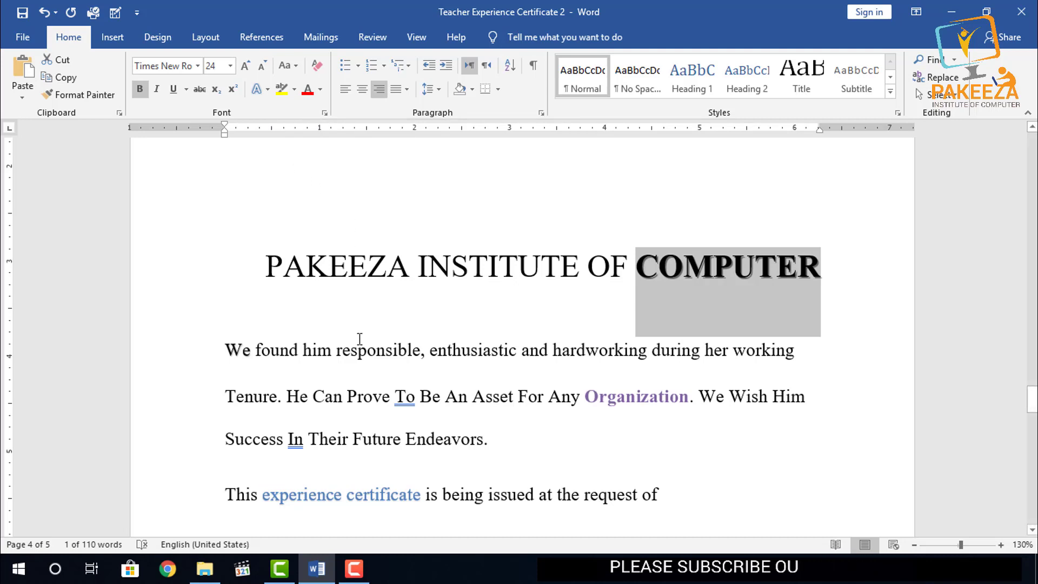
{"action": "left_click", "coordinate": [354, 567]}
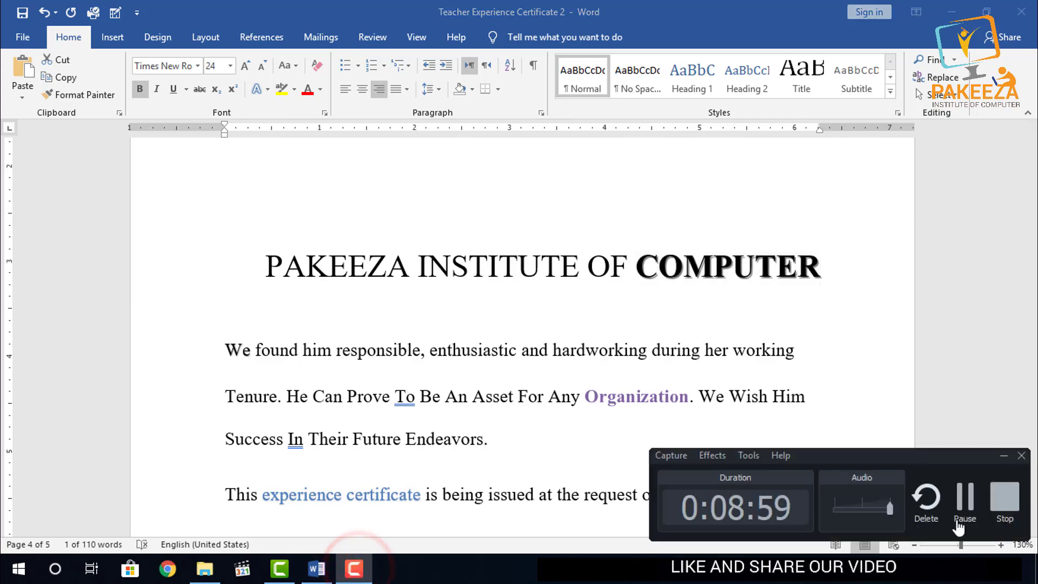